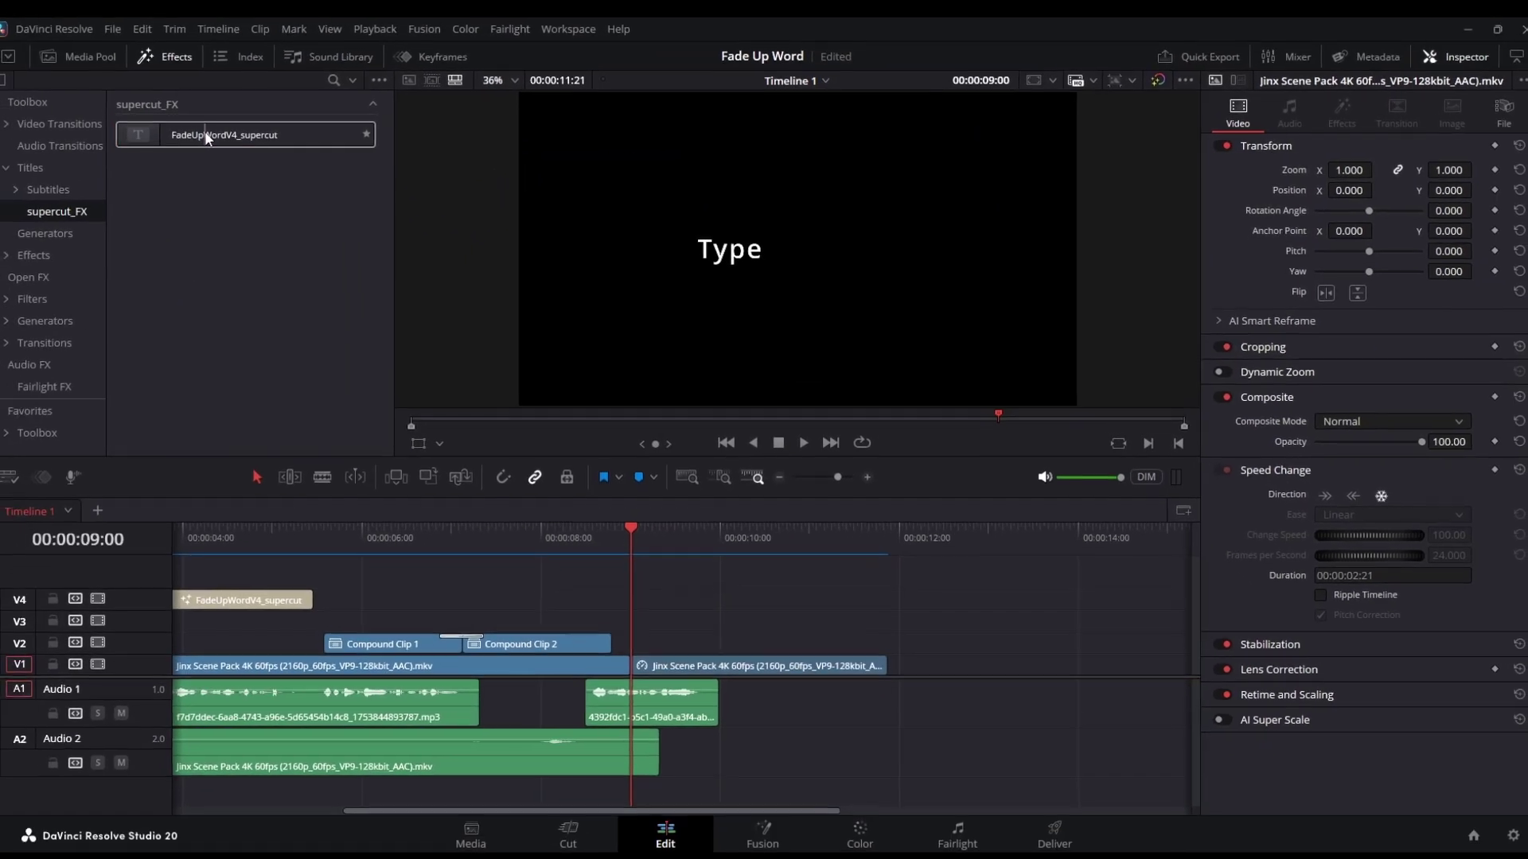
# Add the FadeUpWordV4_supercut title to track V2 at 00:00:09:00 and trim its end to the video clip's end below
pyautogui.moveTo(206, 137); pyautogui.dragTo(637, 638)
pyautogui.moveTo(632, 538); pyautogui.dragTo(883, 588)
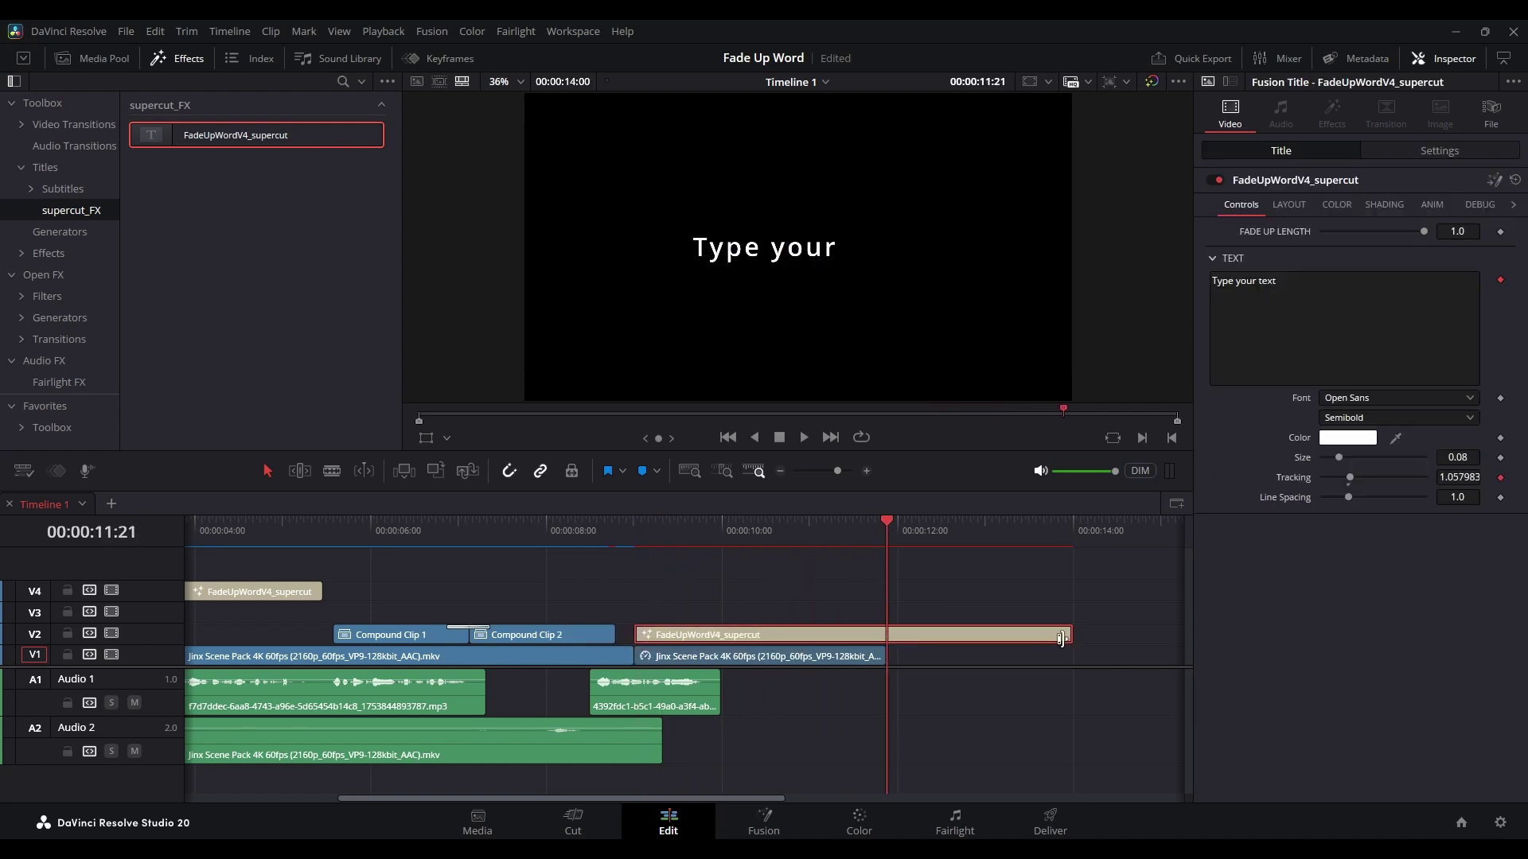
pyautogui.moveTo(1062, 639); pyautogui.dragTo(882, 637)
# Replace the title's placeholder text with "this is your text"
pyautogui.click(721, 527)
pyautogui.click(761, 632)
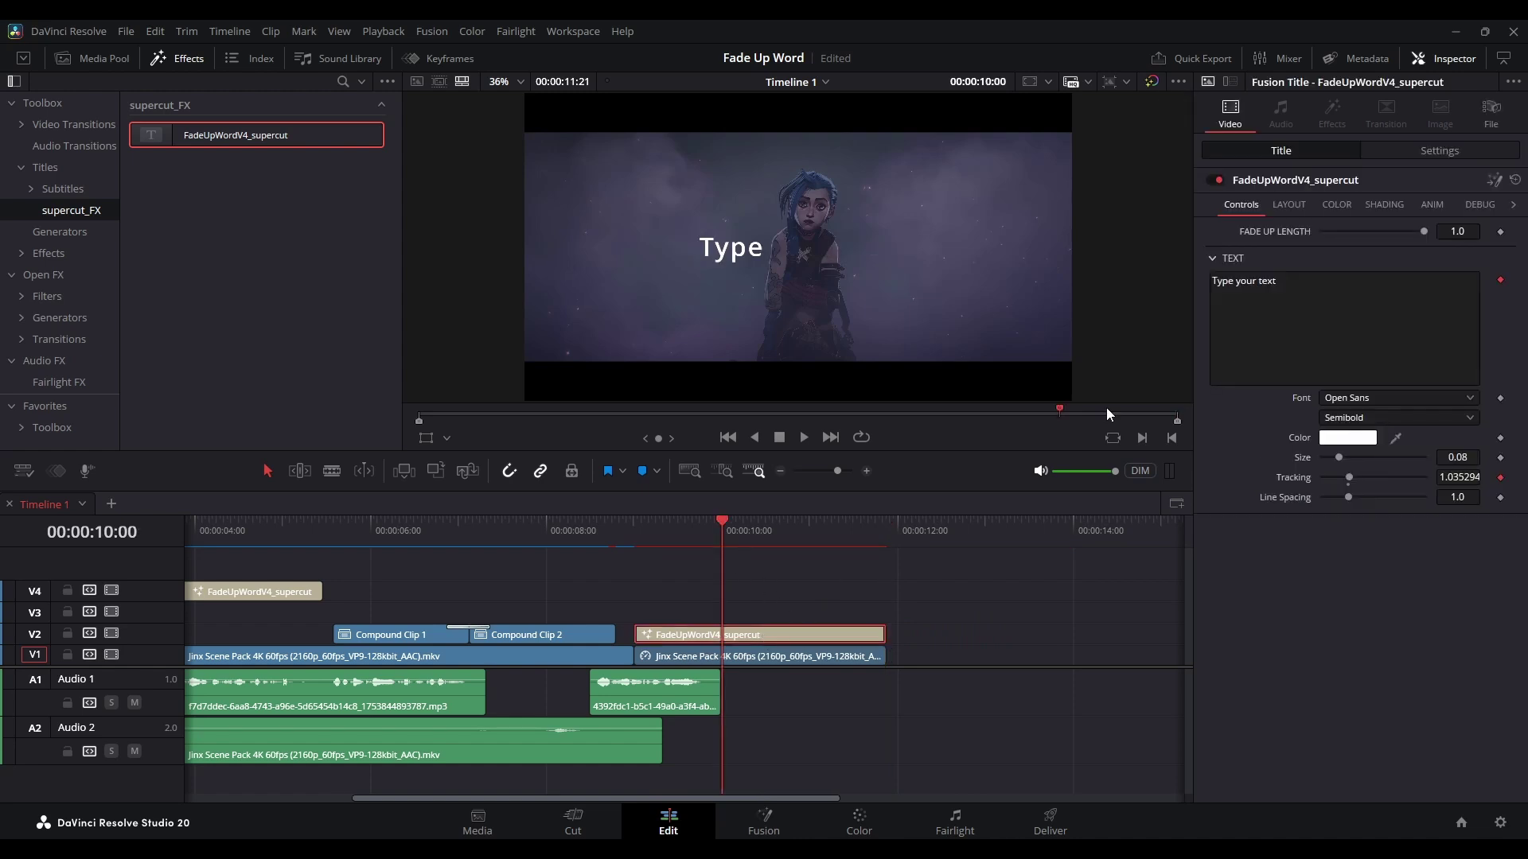
pyautogui.doubleClick(1302, 320)
pyautogui.write('you')
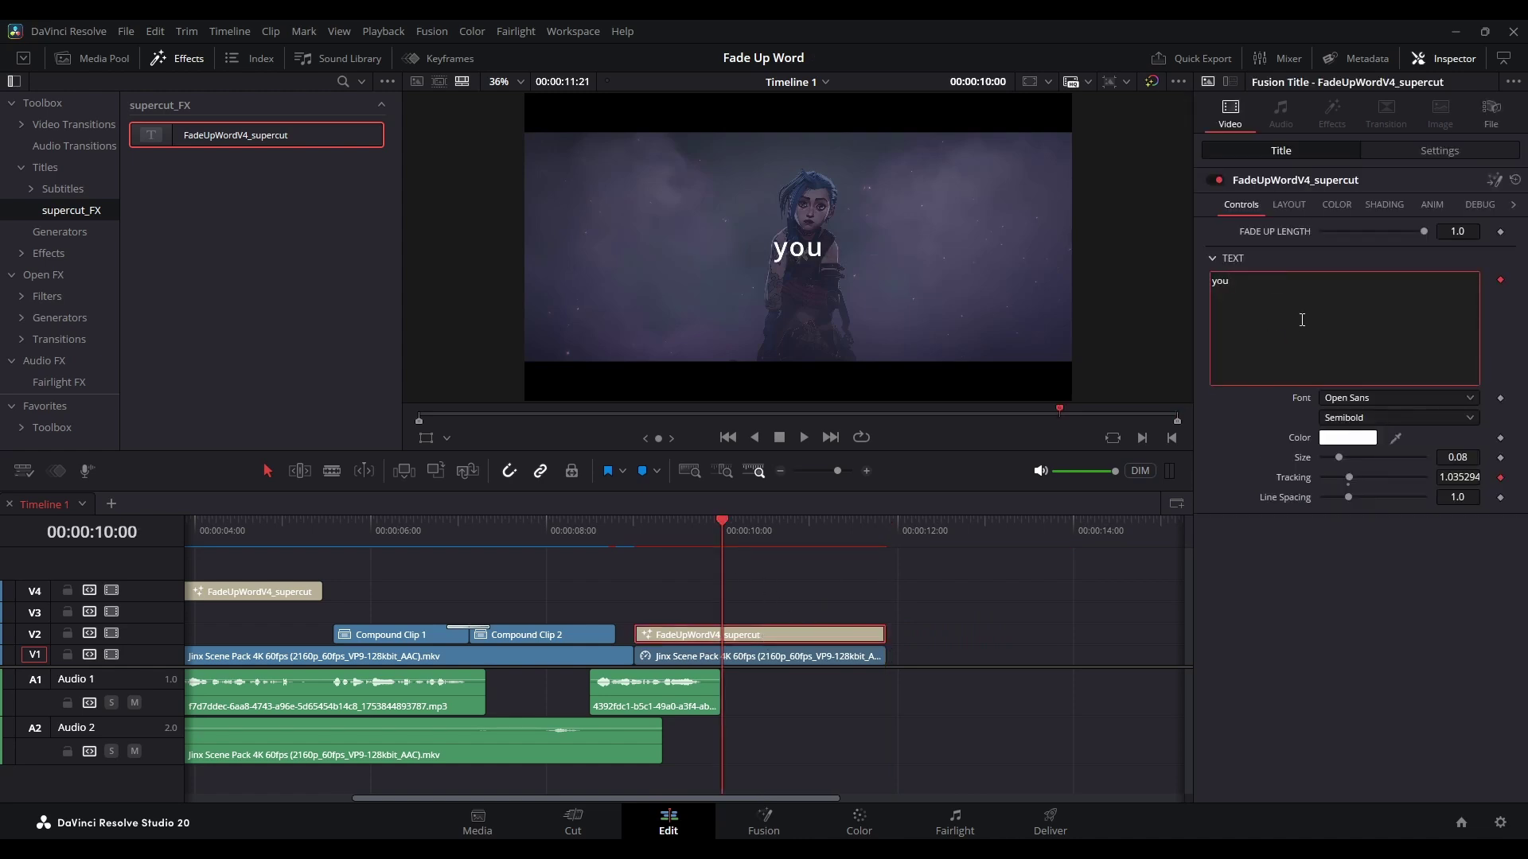
pyautogui.write('r this is')
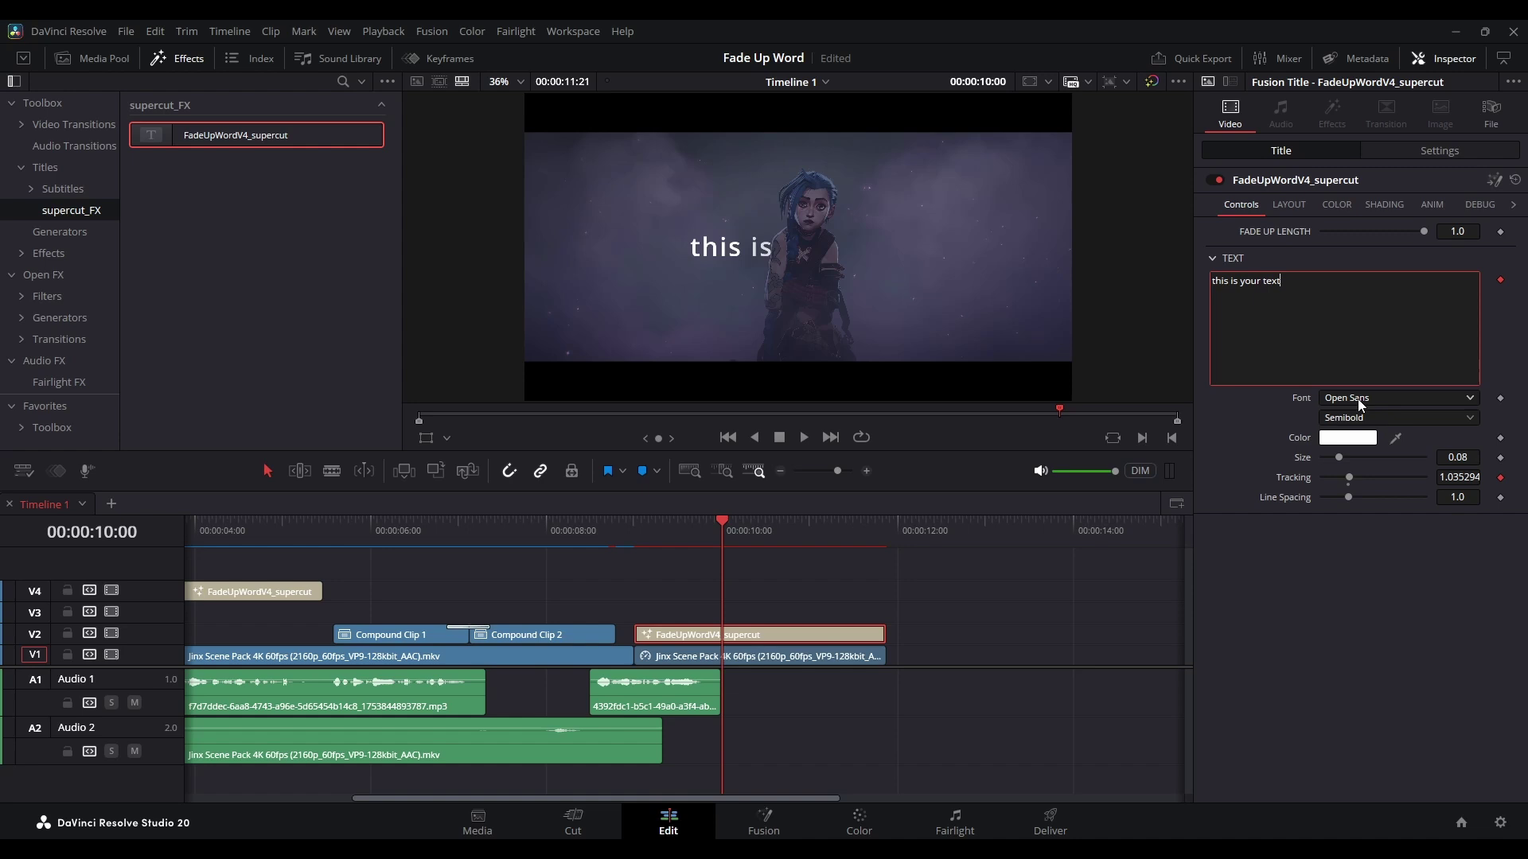
# Set the title's font to Arial Narrow Bold with a size of 0.07
pyautogui.click(1358, 399)
pyautogui.click(1356, 454)
pyautogui.click(1354, 418)
pyautogui.click(1353, 458)
pyautogui.click(1469, 459)
pyautogui.press('BackSpace')
pyautogui.write('7')
pyautogui.press('Return')
# Mute the Audio 1 track and play back the title's word-by-word fade-up
pyautogui.click(633, 543)
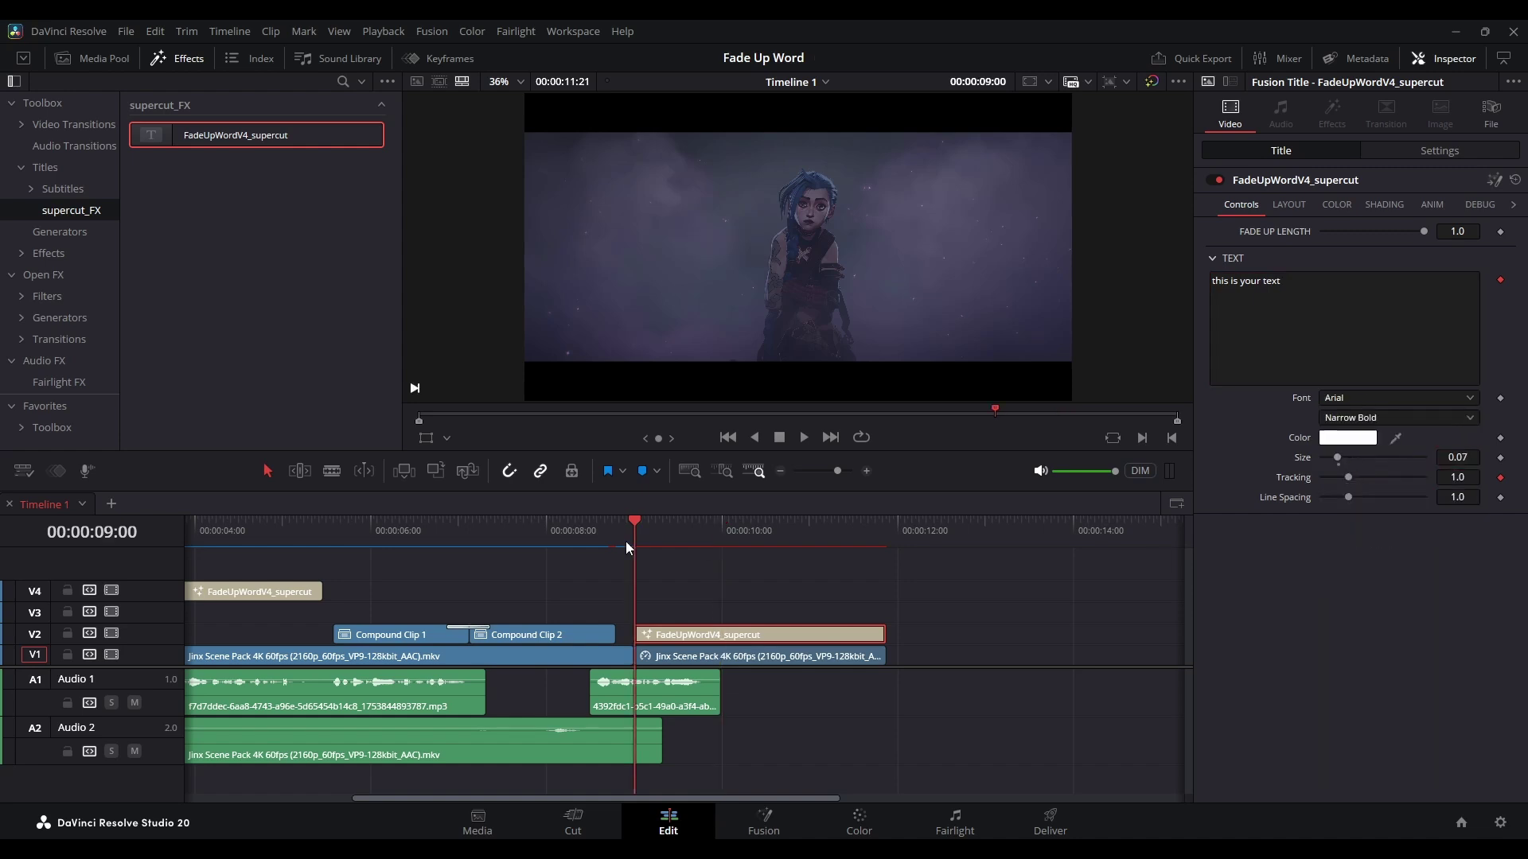
pyautogui.press('space')
pyautogui.press('space')
pyautogui.click(134, 703)
pyautogui.click(607, 545)
pyautogui.press('space')
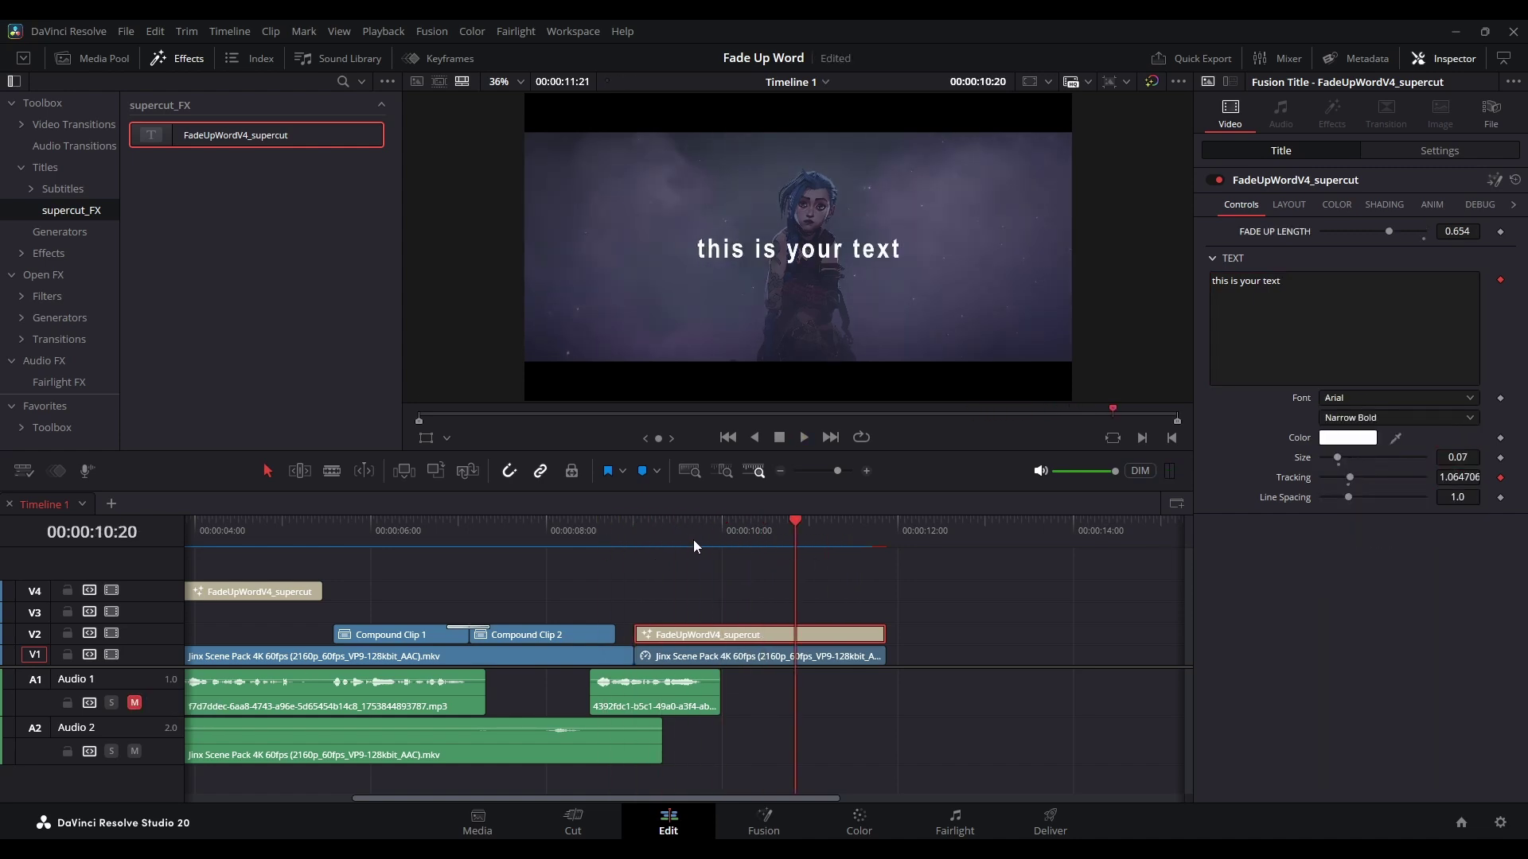
# Set the title's Fade Up Length to about 0.598 and play back the animation from the clip's start
pyautogui.click(686, 540)
pyautogui.click(716, 535)
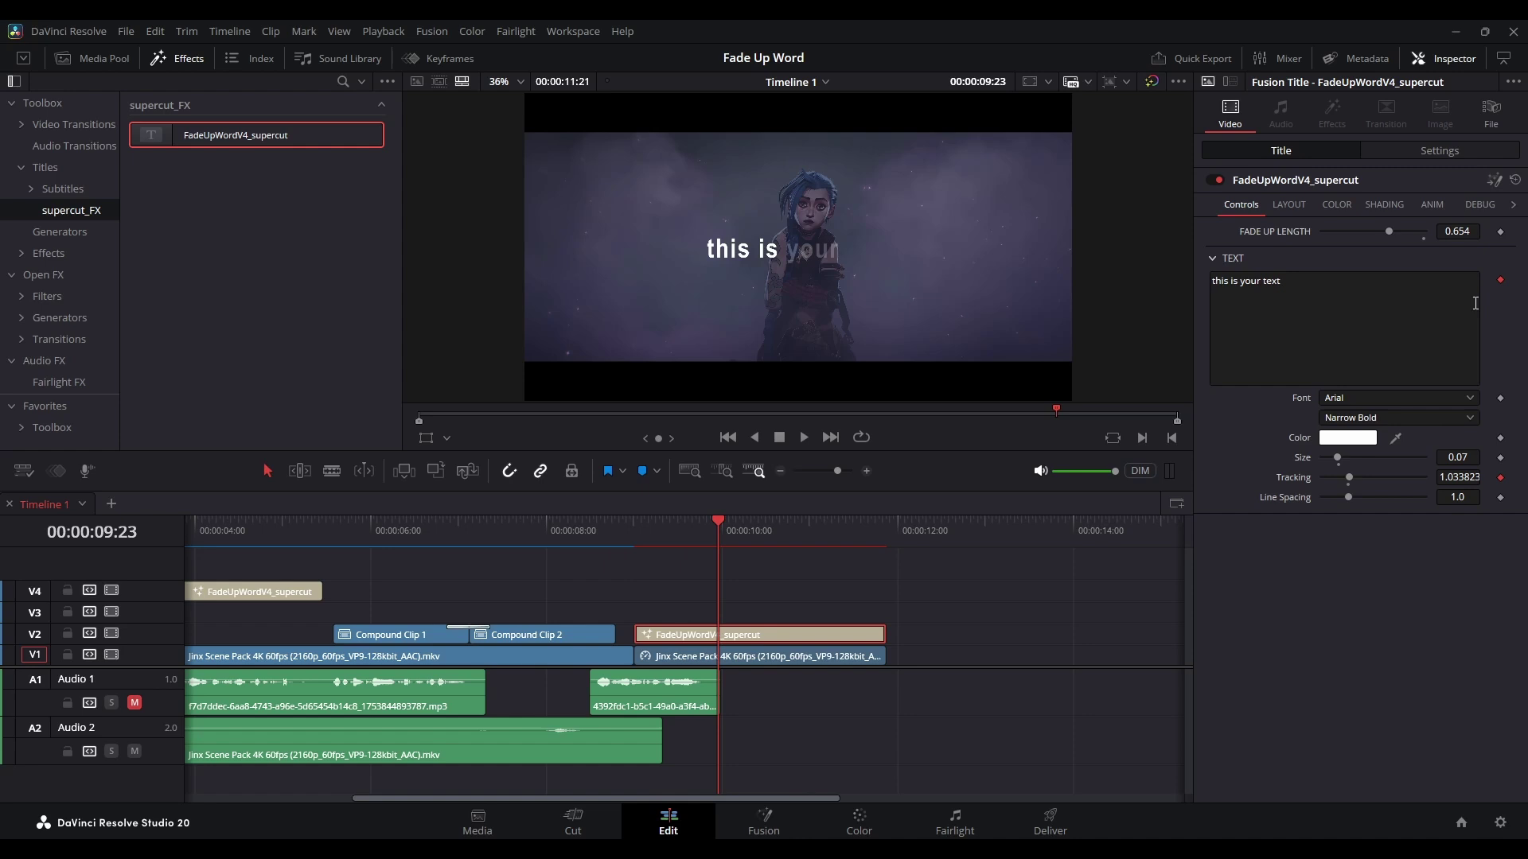
pyautogui.moveTo(1391, 234)
pyautogui.mouseDown()
pyautogui.moveTo(1339, 237)
pyautogui.moveTo(1431, 236)
pyautogui.moveTo(1357, 236)
pyautogui.moveTo(1384, 231)
pyautogui.mouseUp()
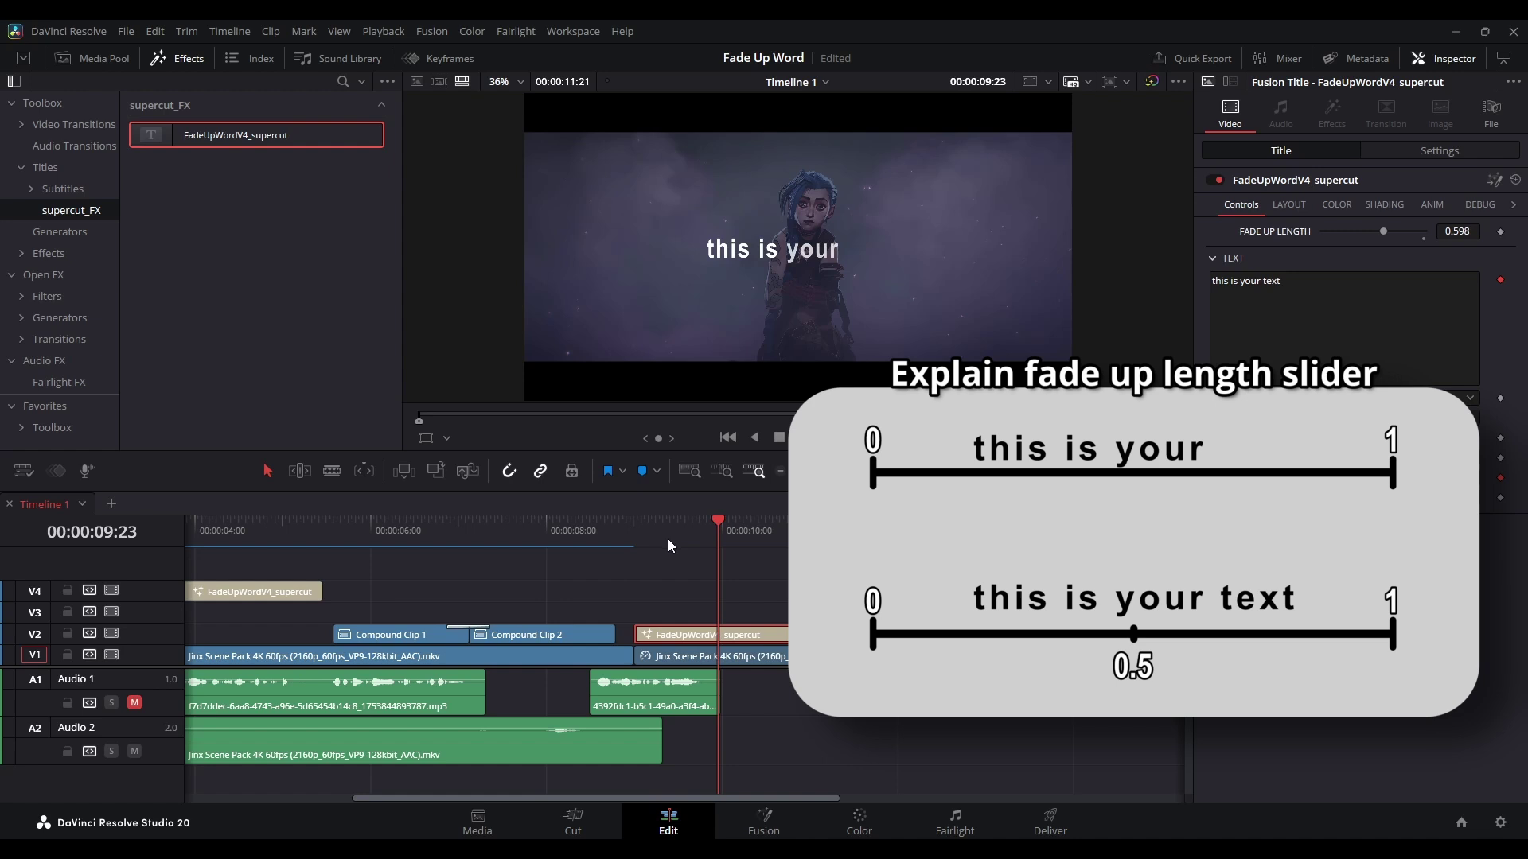
pyautogui.click(637, 540)
pyautogui.press('space')
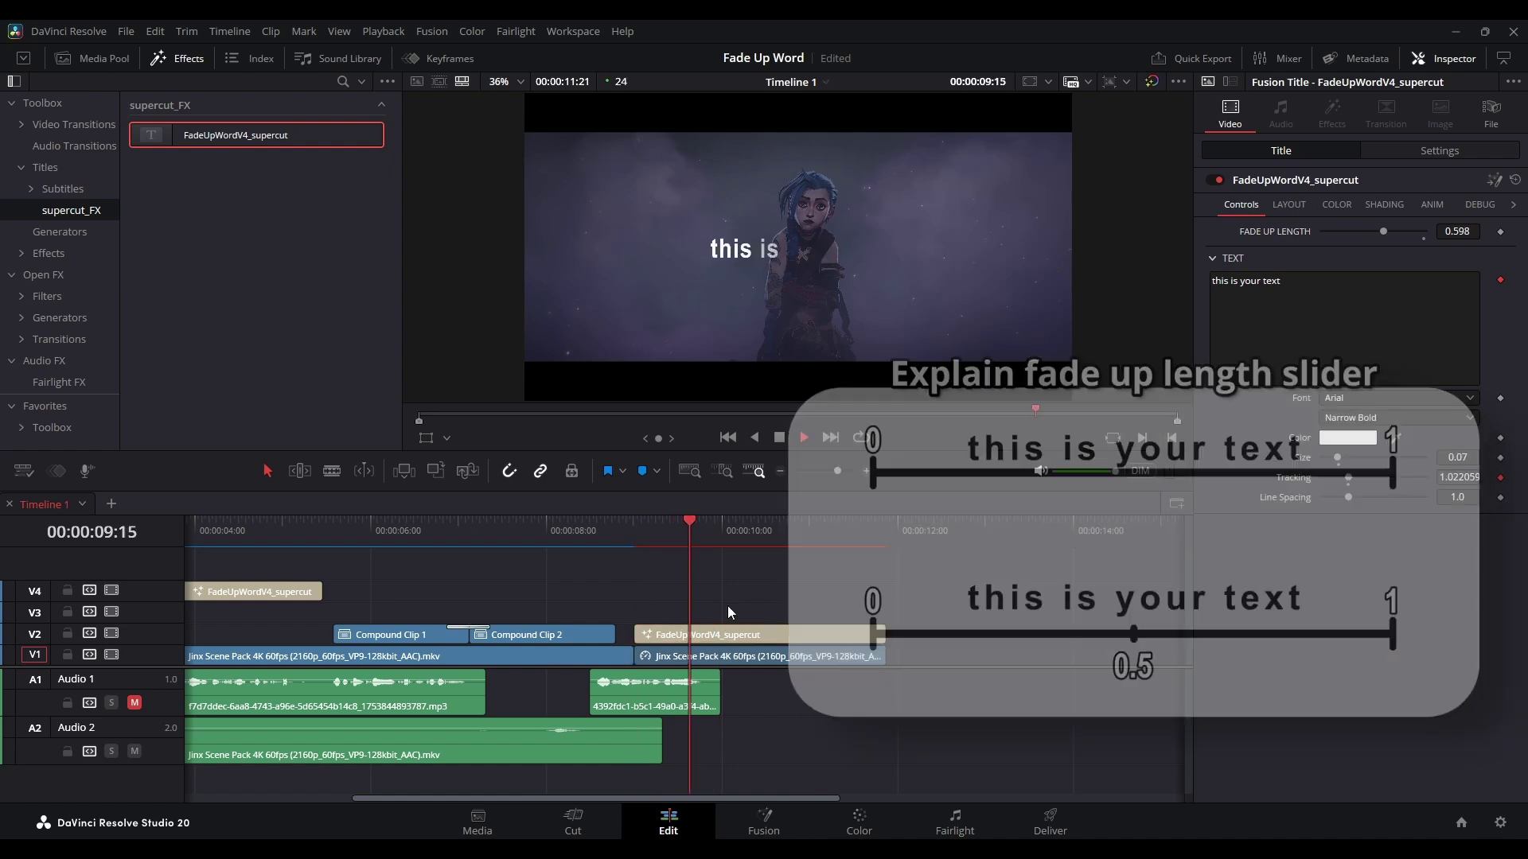
# Change the title's fill to a gradient with a red #ff0000 starting colour and save the project
pyautogui.click(1337, 205)
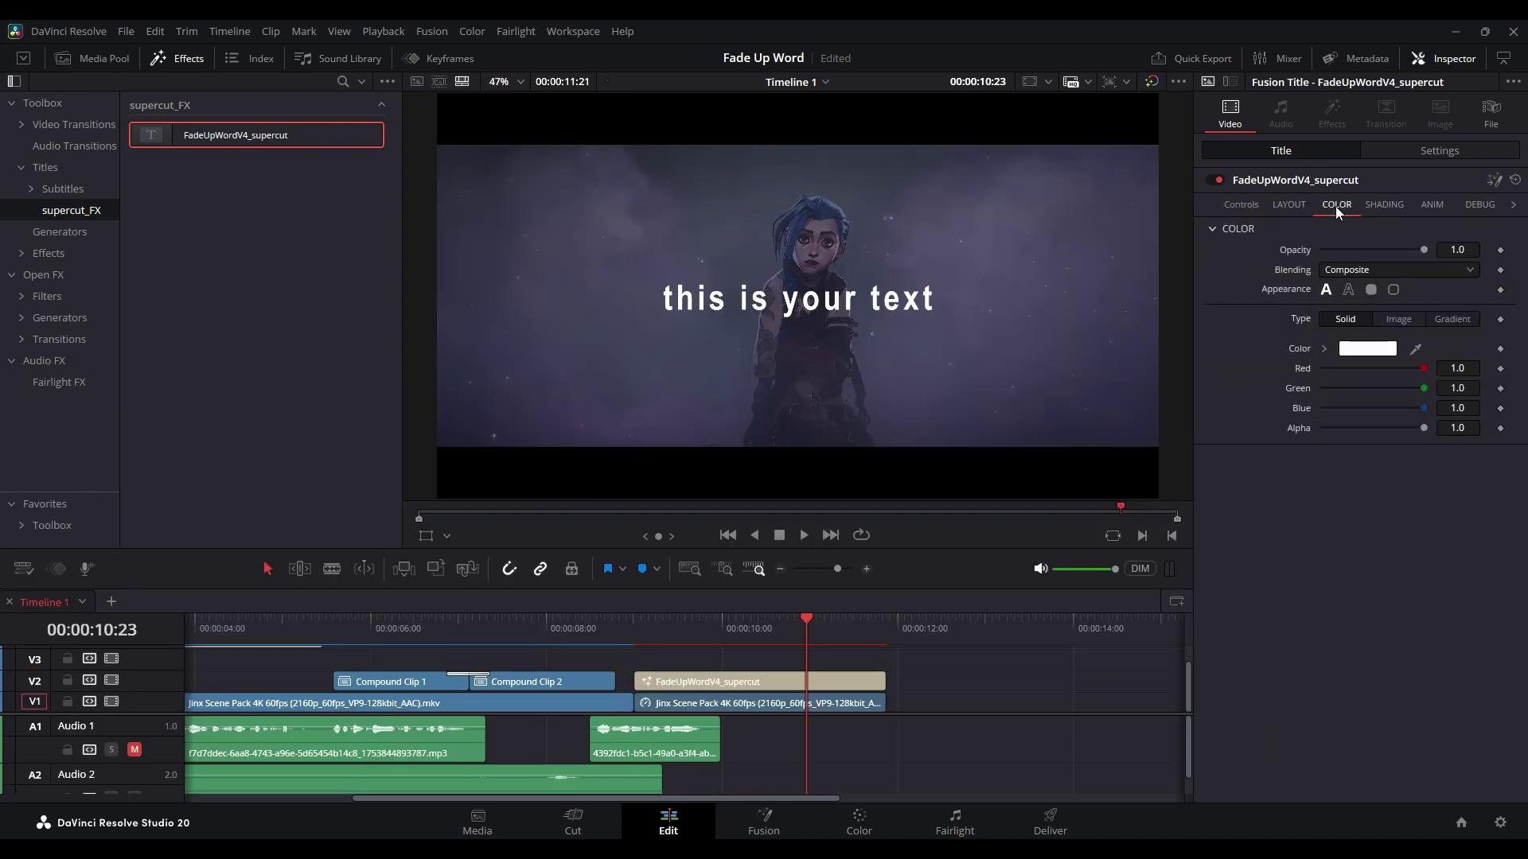
pyautogui.click(1453, 320)
pyautogui.click(1358, 396)
pyautogui.click(593, 385)
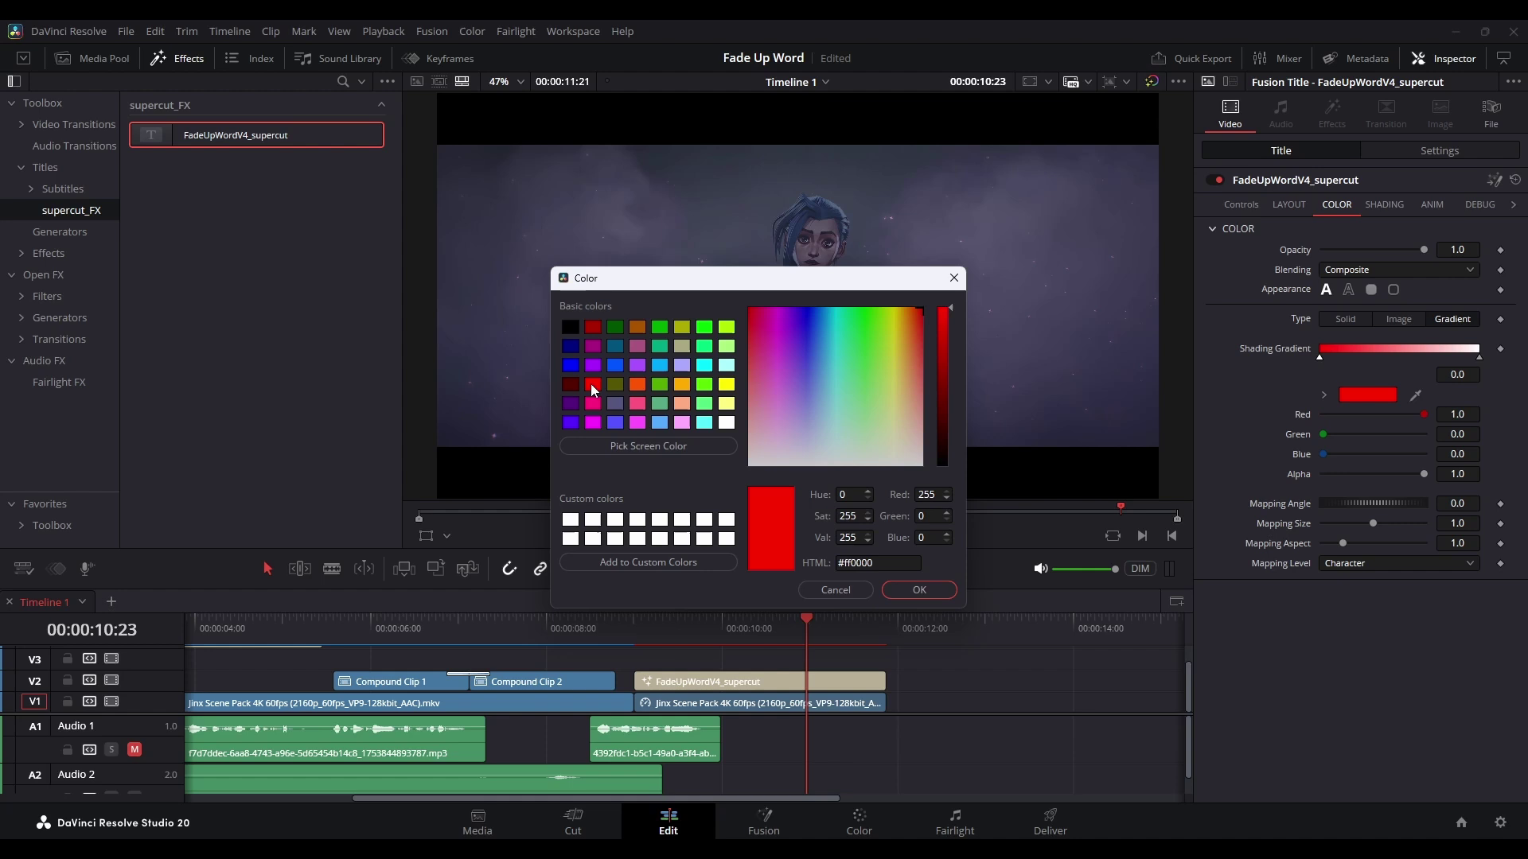
pyautogui.click(895, 592)
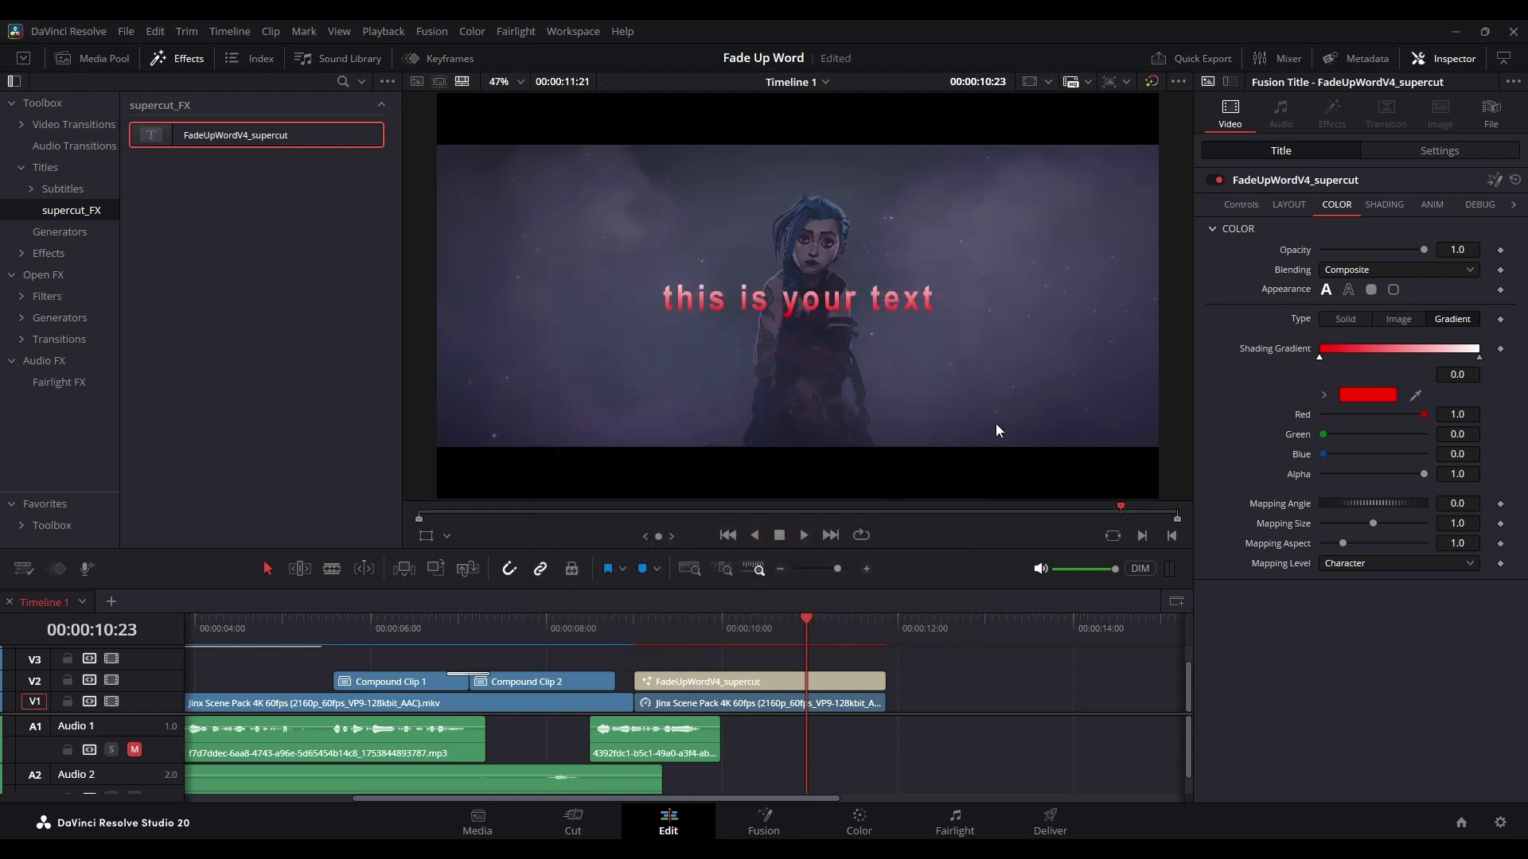
pyautogui.hotkey('ctrl', 's')
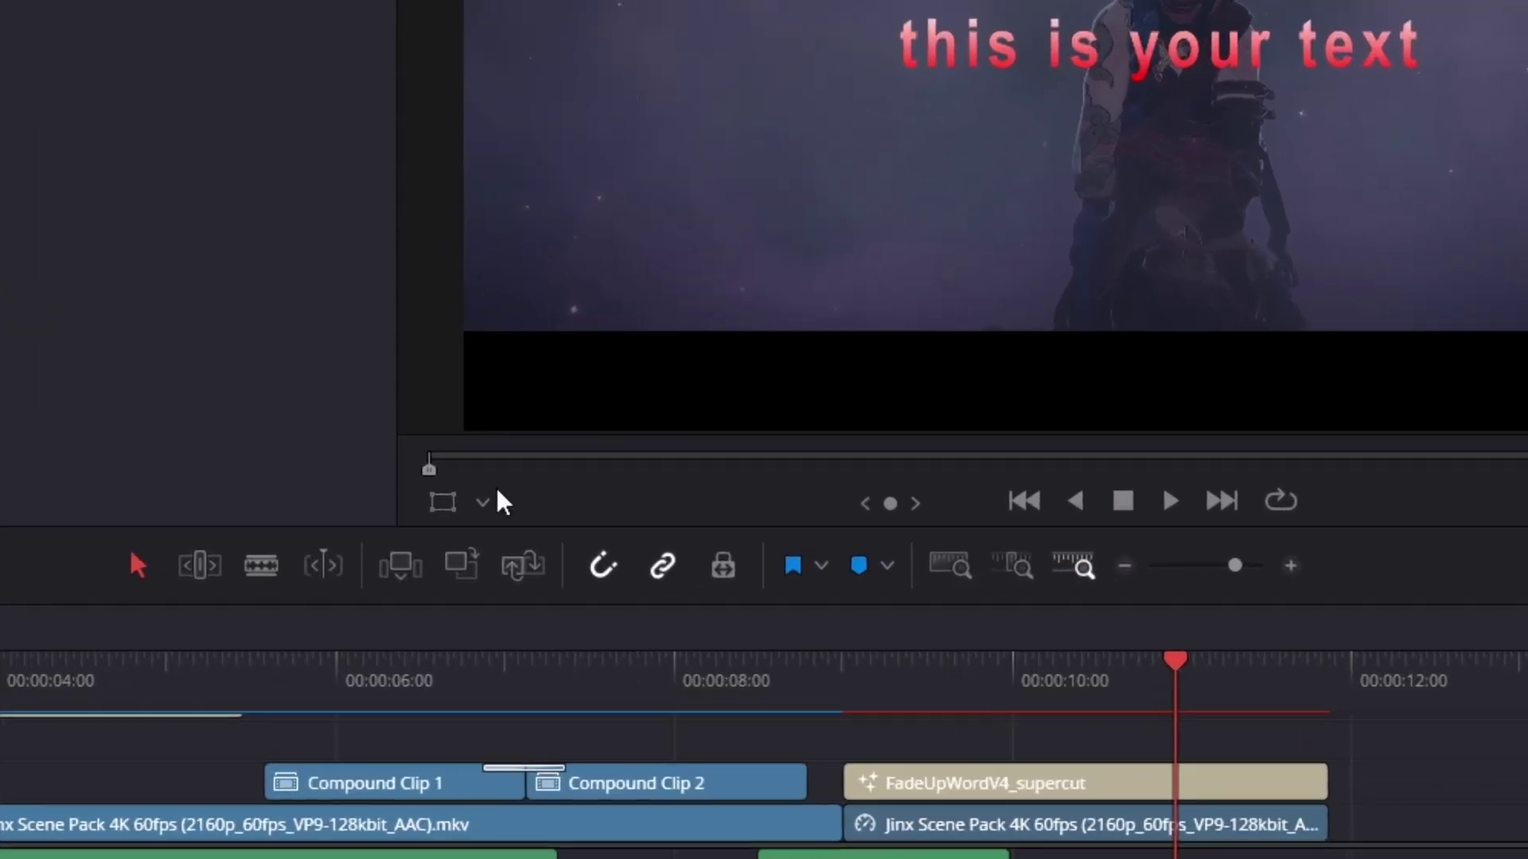
# Enable the Fusion Overlay in the viewer and give only the words "this is" a solid white shading
pyautogui.click(447, 536)
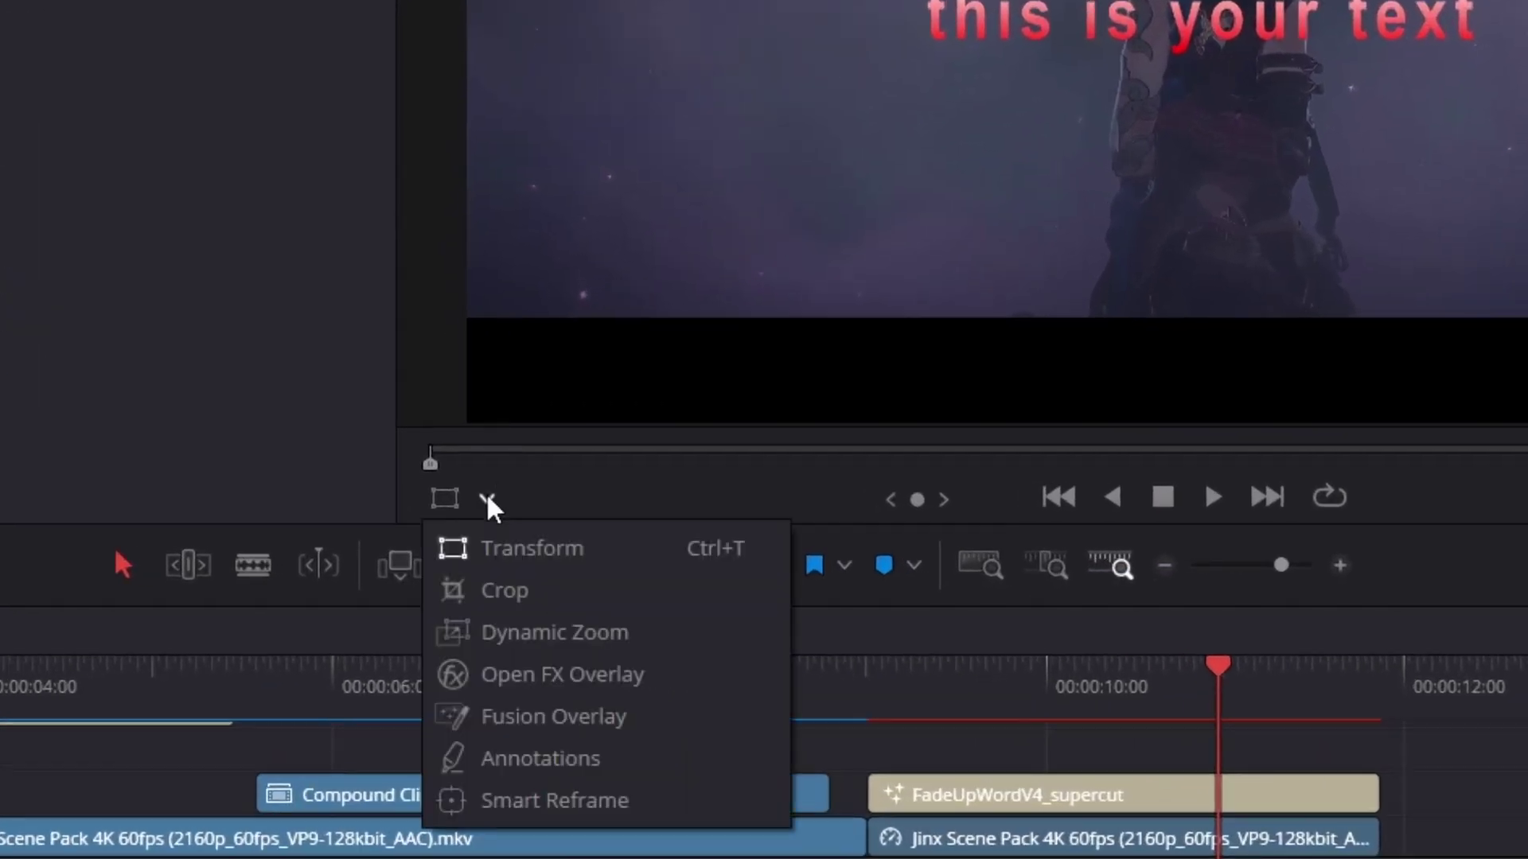
pyautogui.click(541, 718)
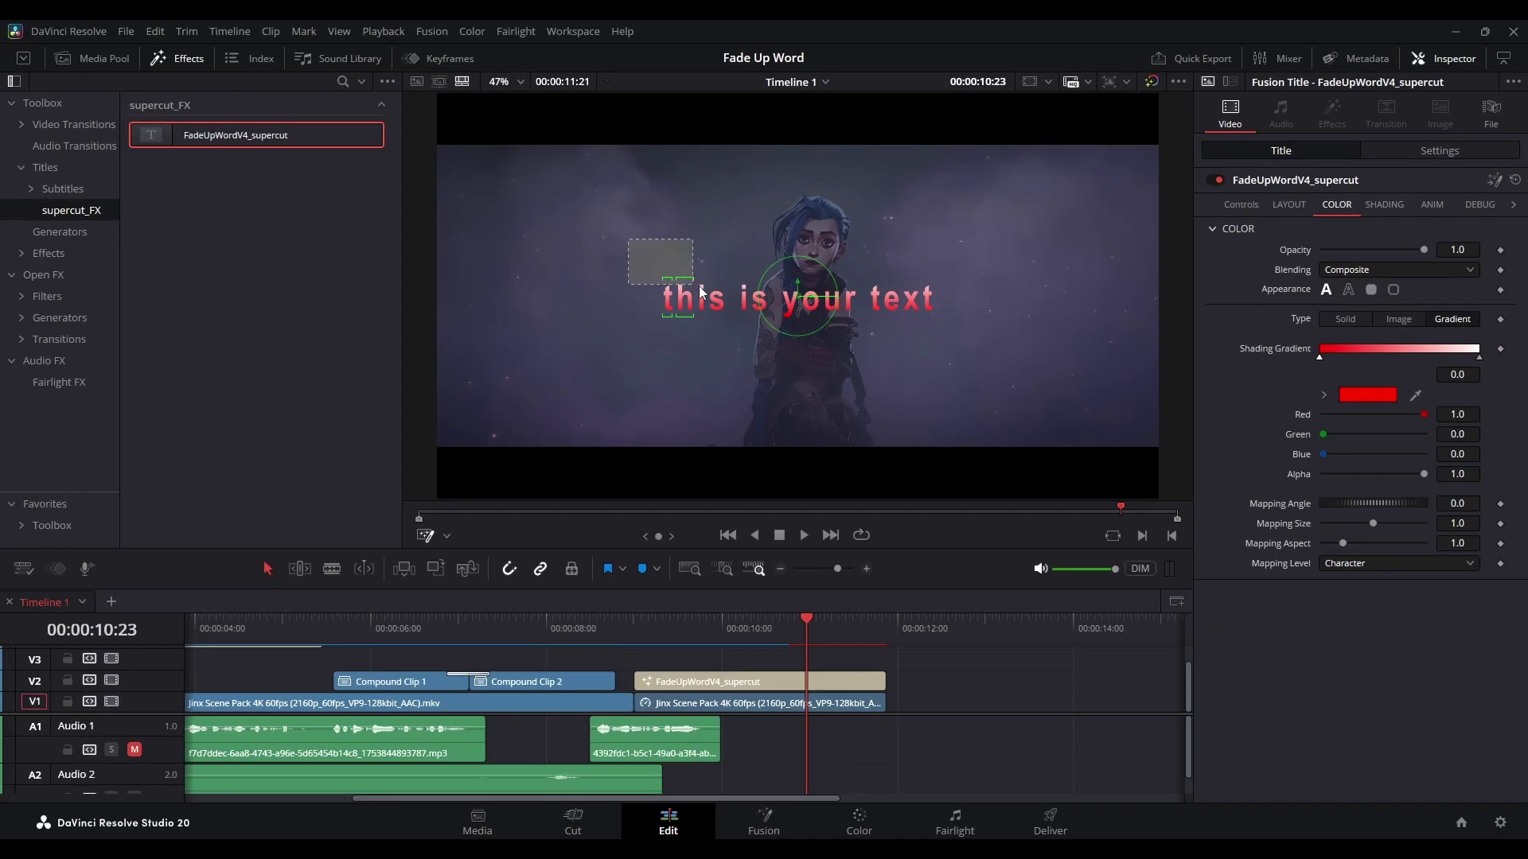
pyautogui.moveTo(700, 293); pyautogui.dragTo(764, 310)
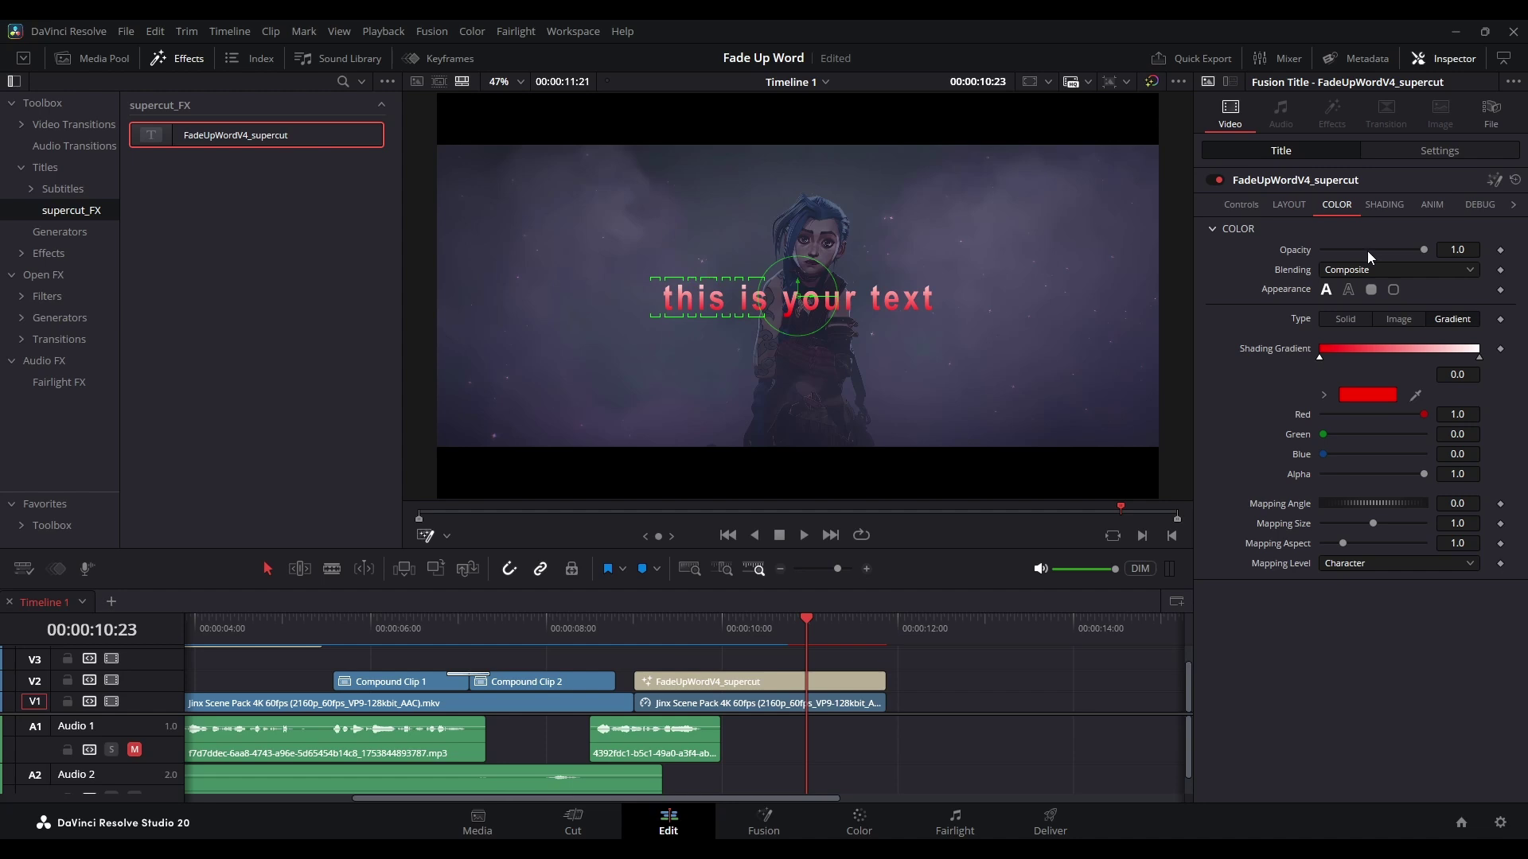
pyautogui.click(1385, 206)
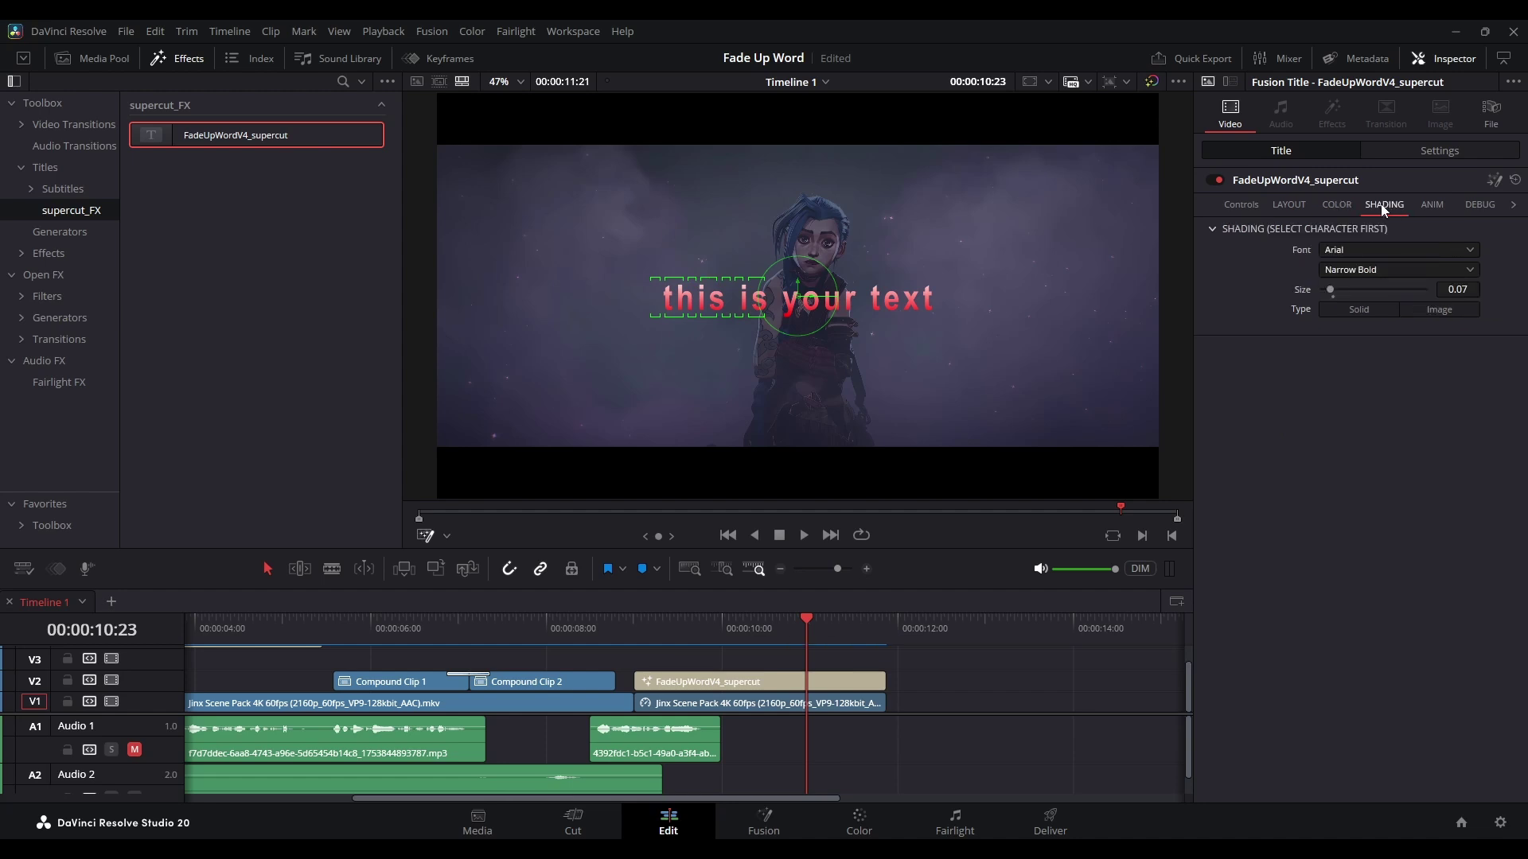
pyautogui.click(1359, 310)
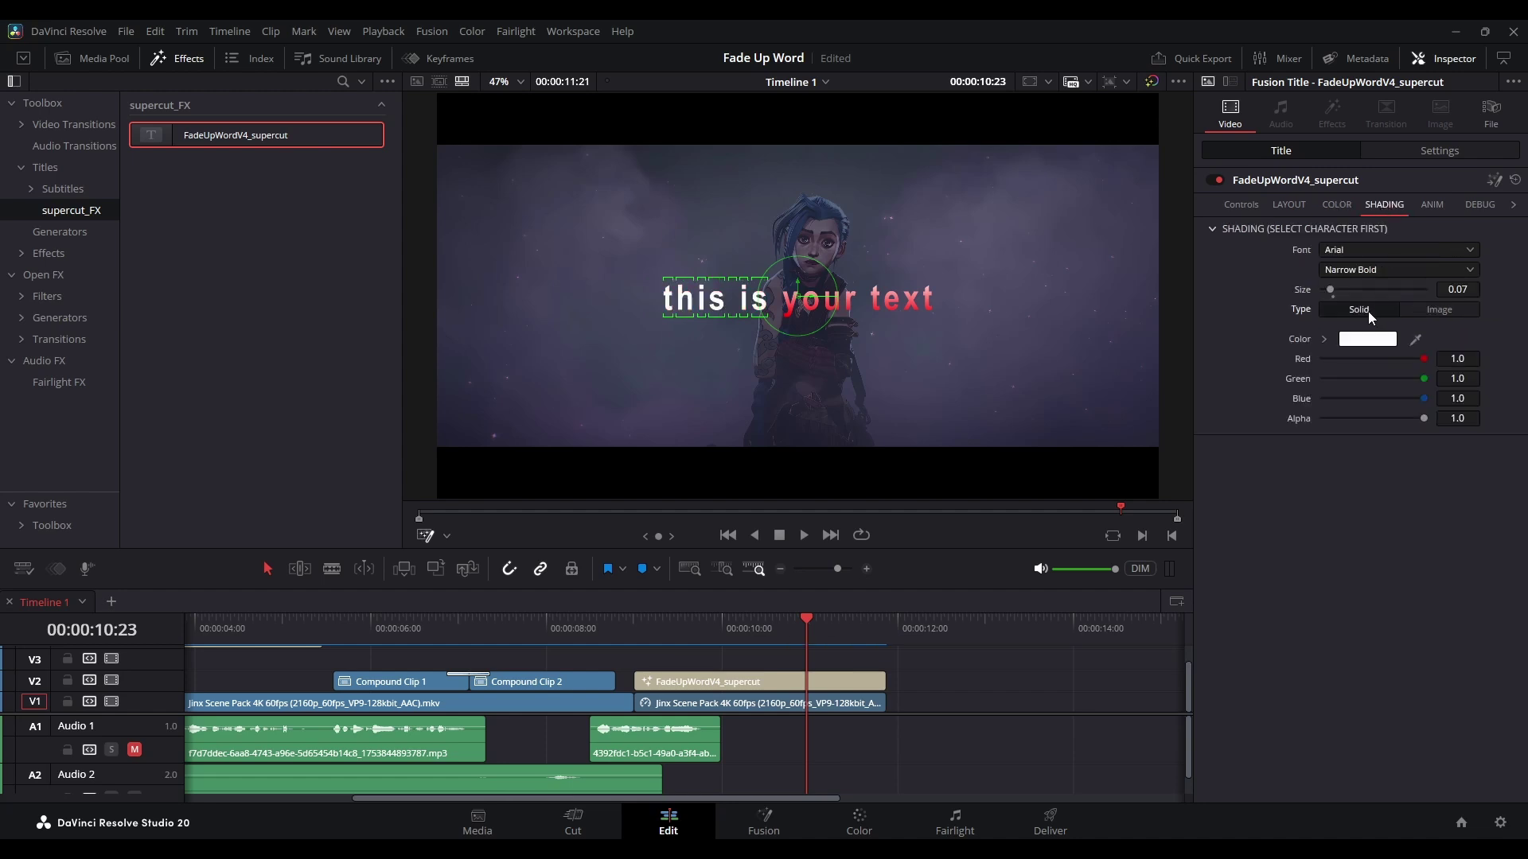
pyautogui.moveTo(1003, 279); pyautogui.dragTo(784, 316)
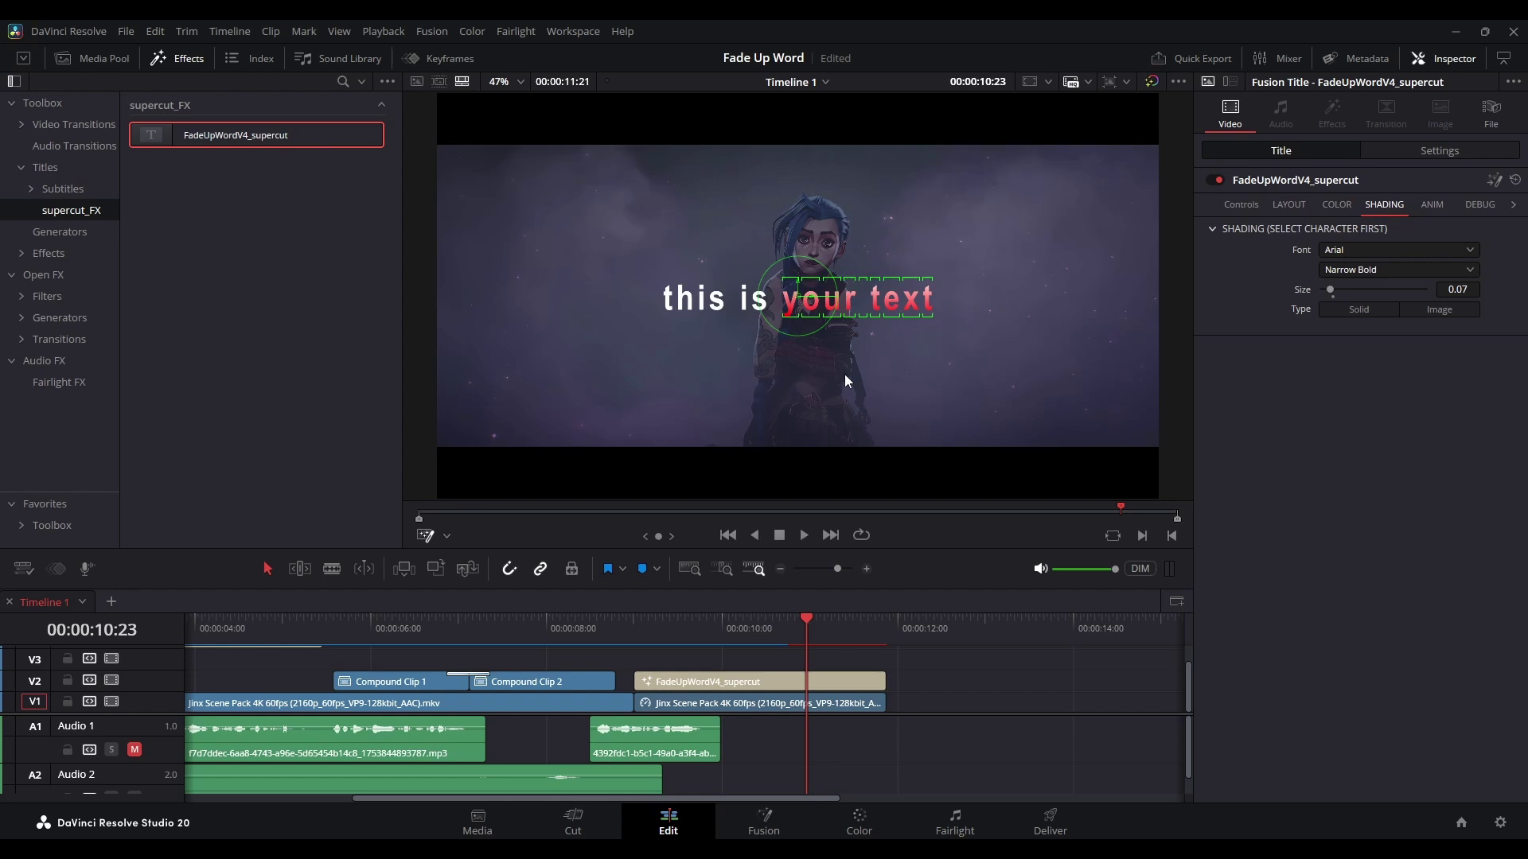
pyautogui.click(812, 361)
pyautogui.moveTo(641, 264); pyautogui.dragTo(776, 319)
pyautogui.click(1030, 382)
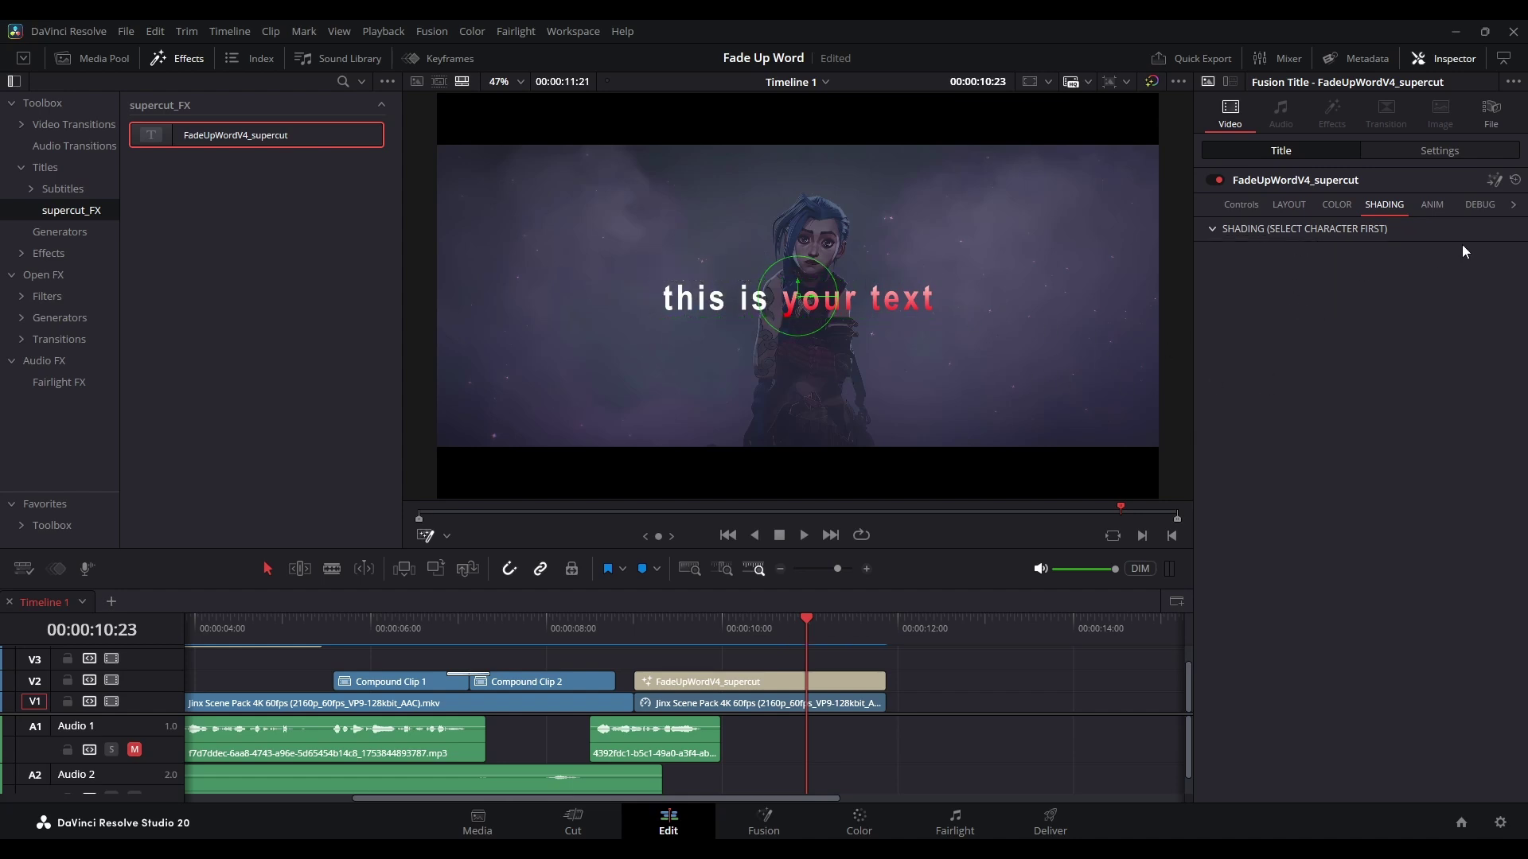
# Set the title's Fade Up Speed to 1 and play back the animation to check it
pyautogui.click(1433, 206)
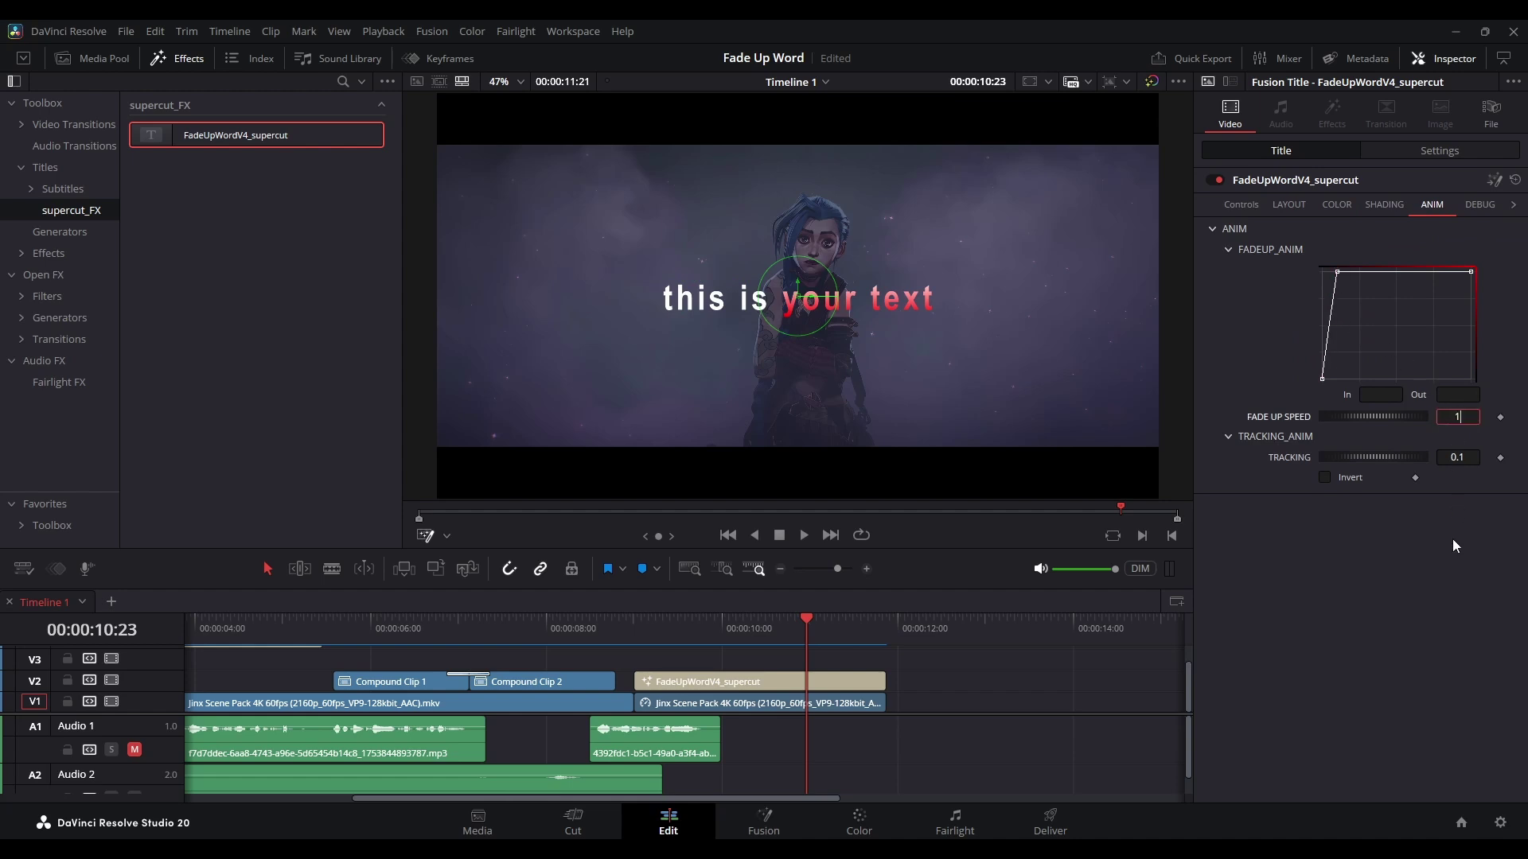
pyautogui.click(633, 637)
pyautogui.press('space')
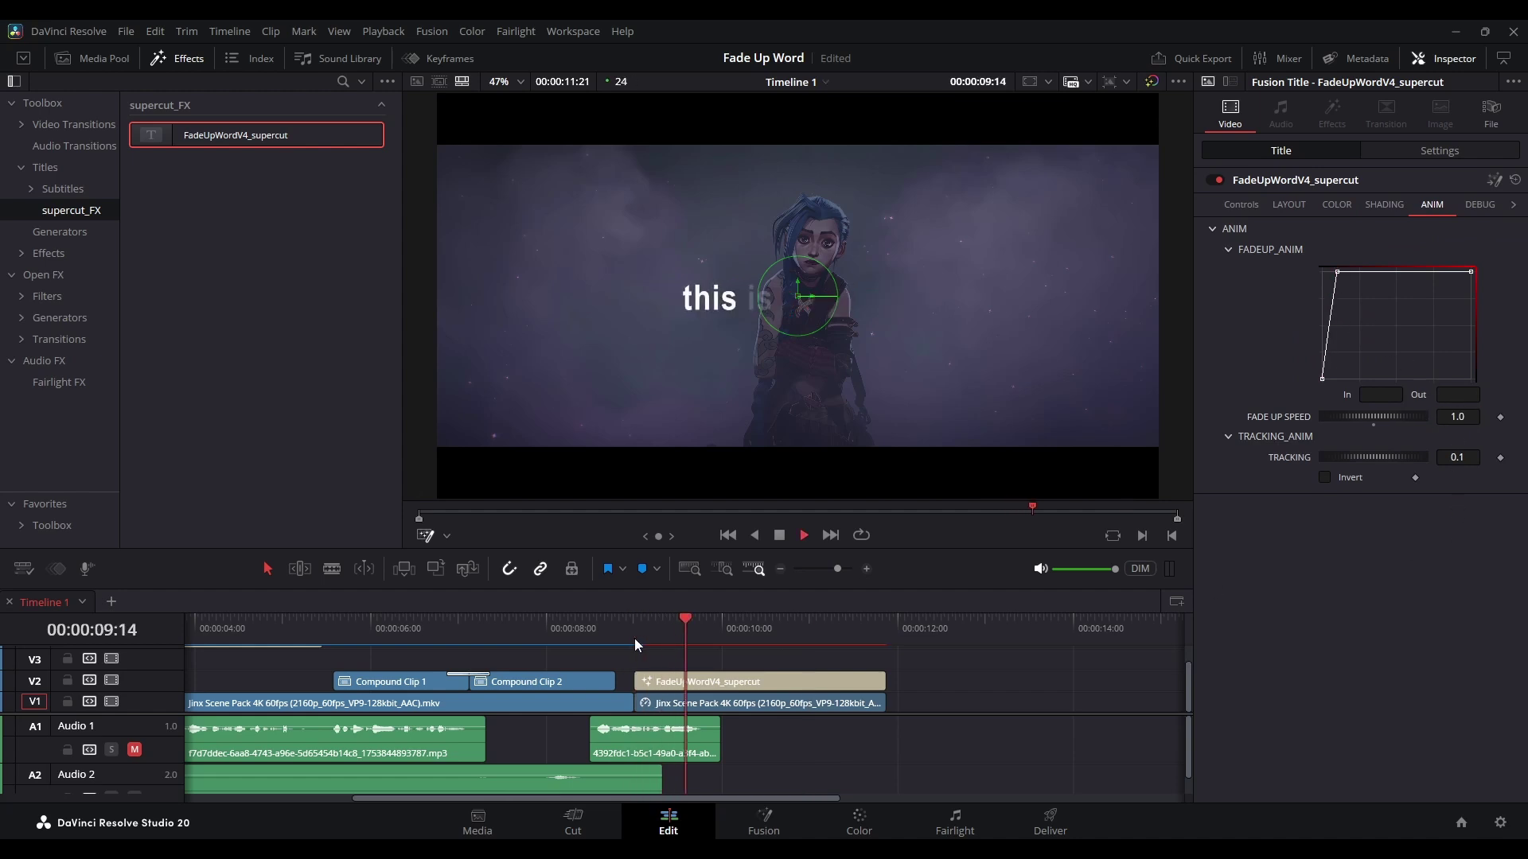
pyautogui.press('space')
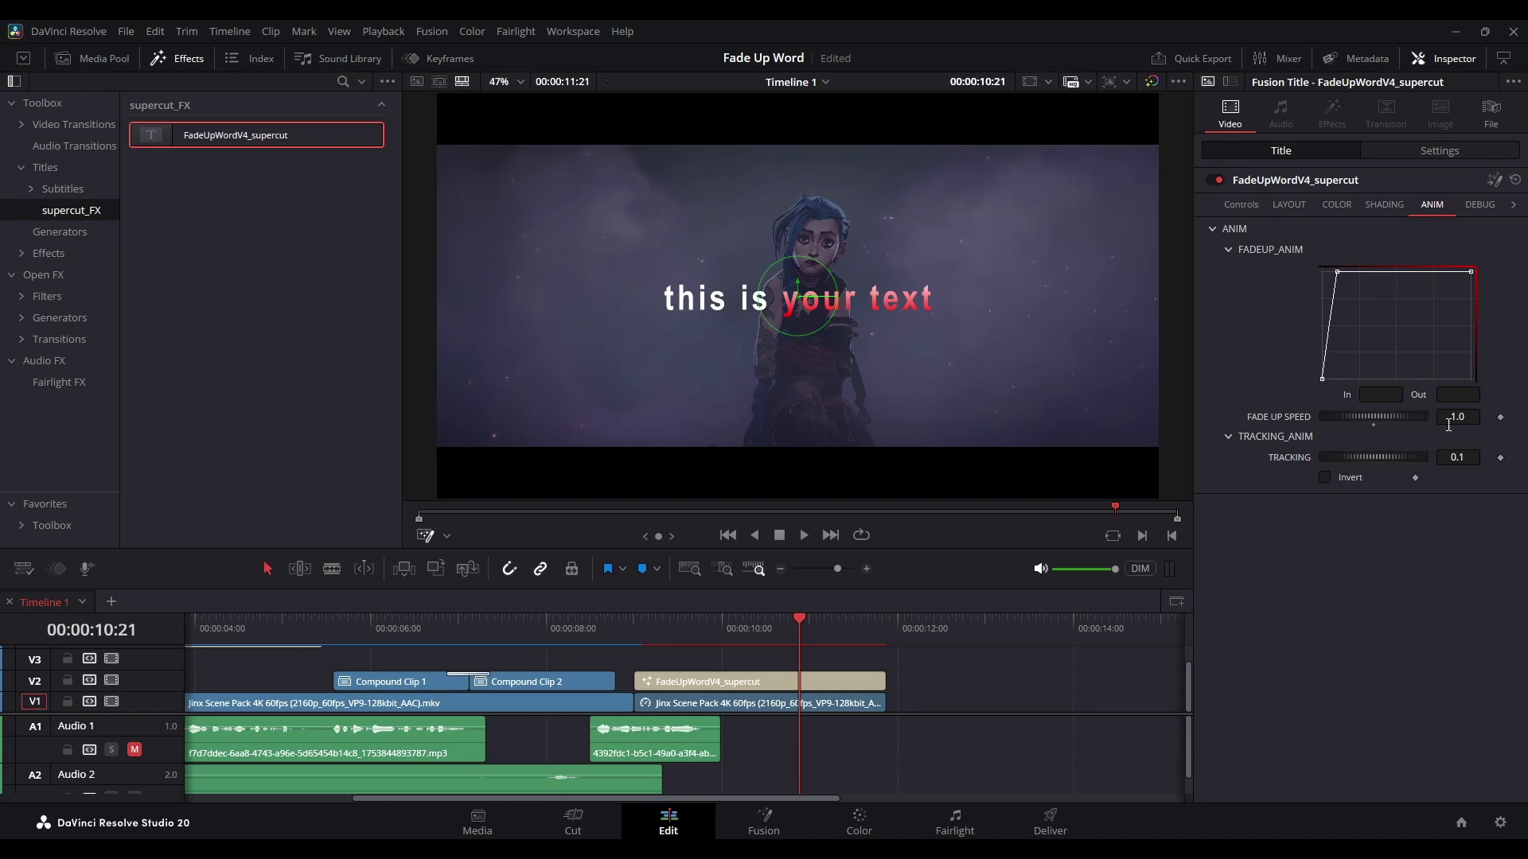
pyautogui.click(618, 619)
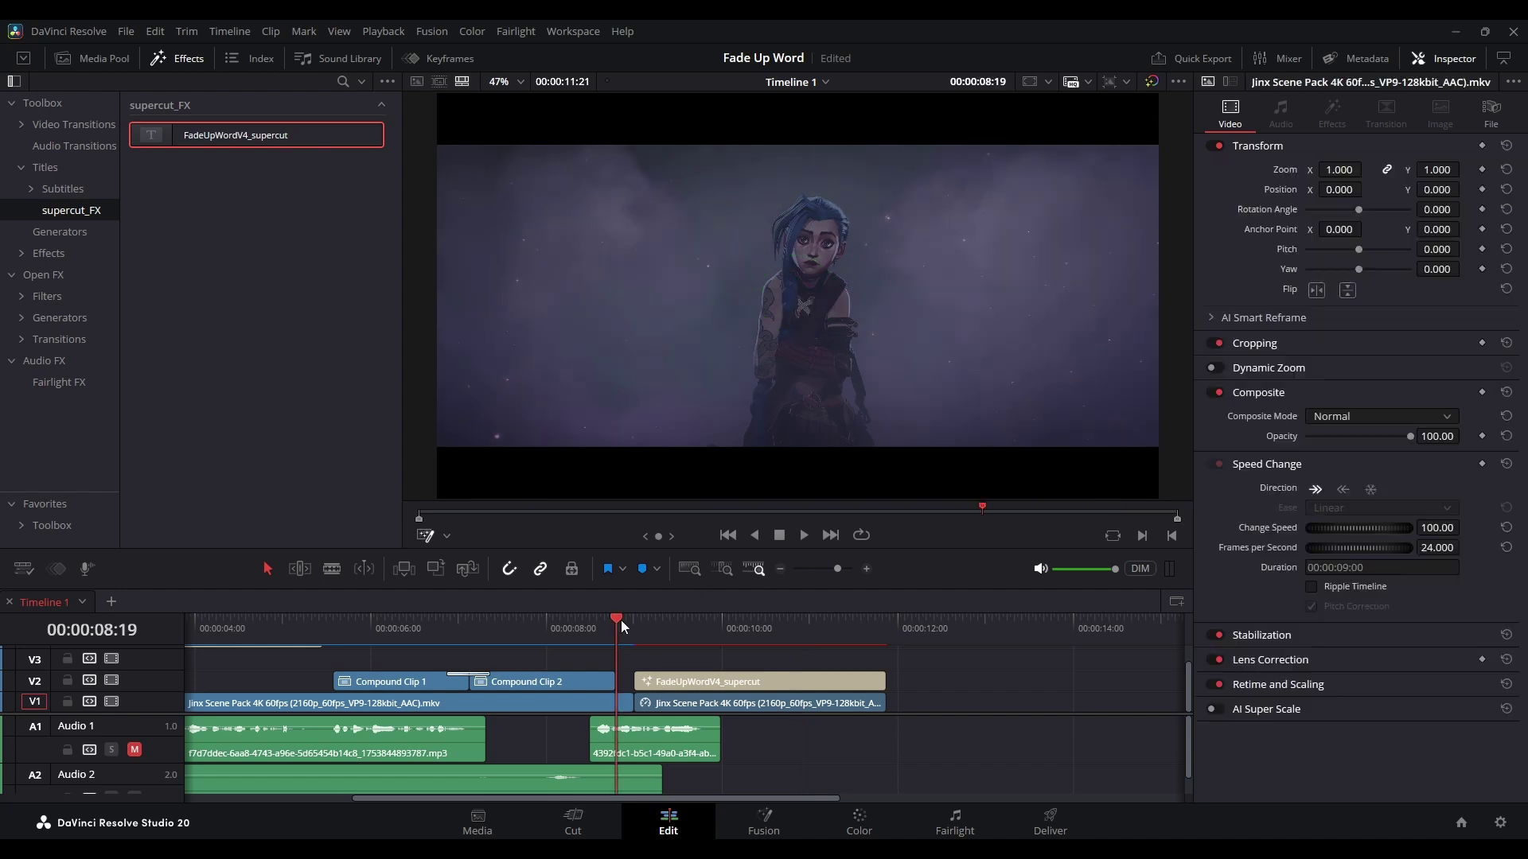
pyautogui.press('space')
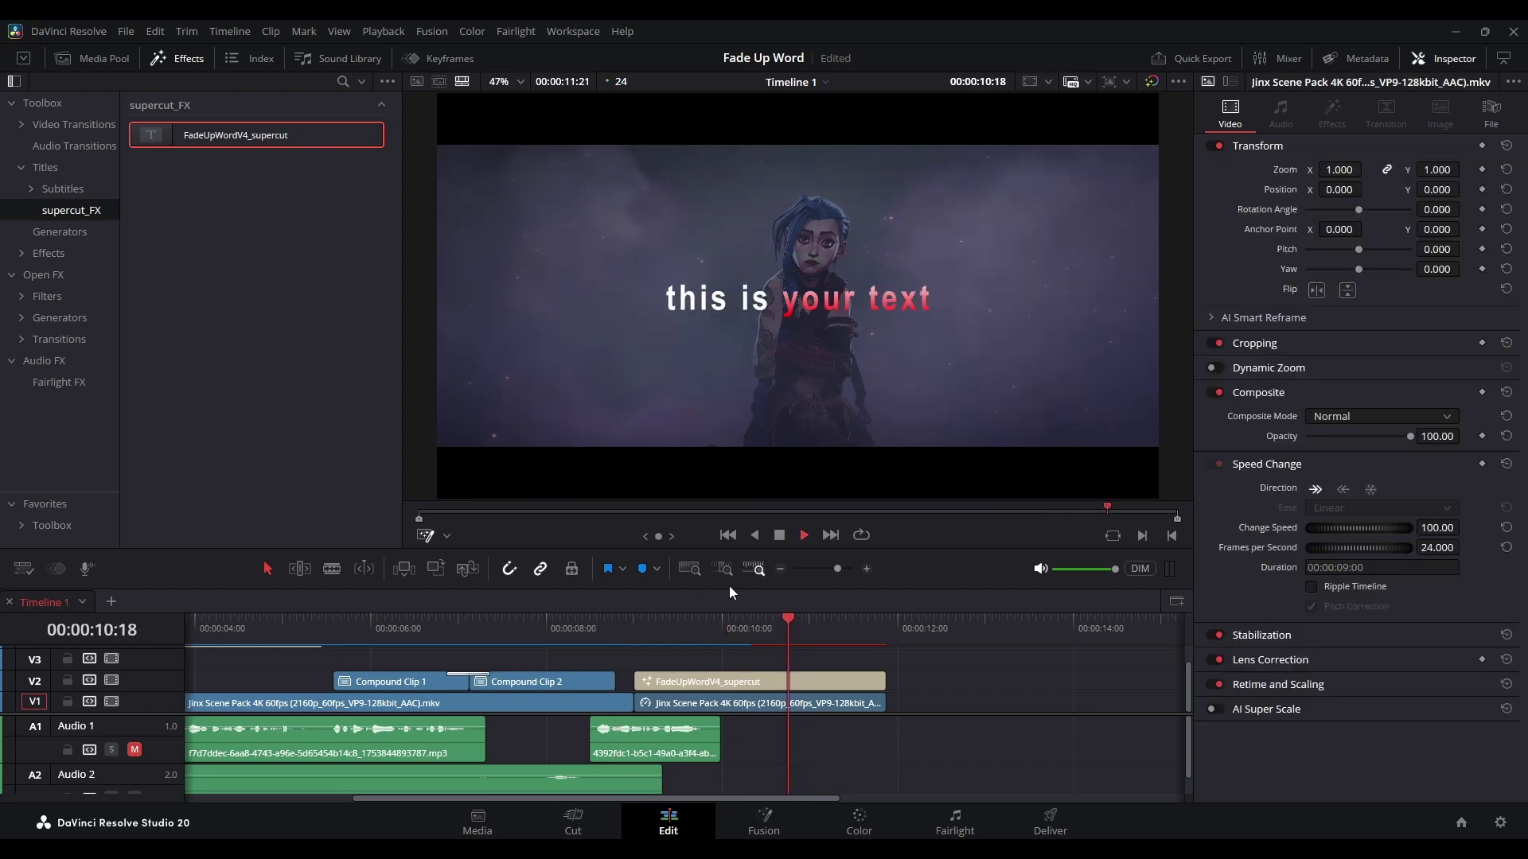
pyautogui.press('space')
pyautogui.press('space')
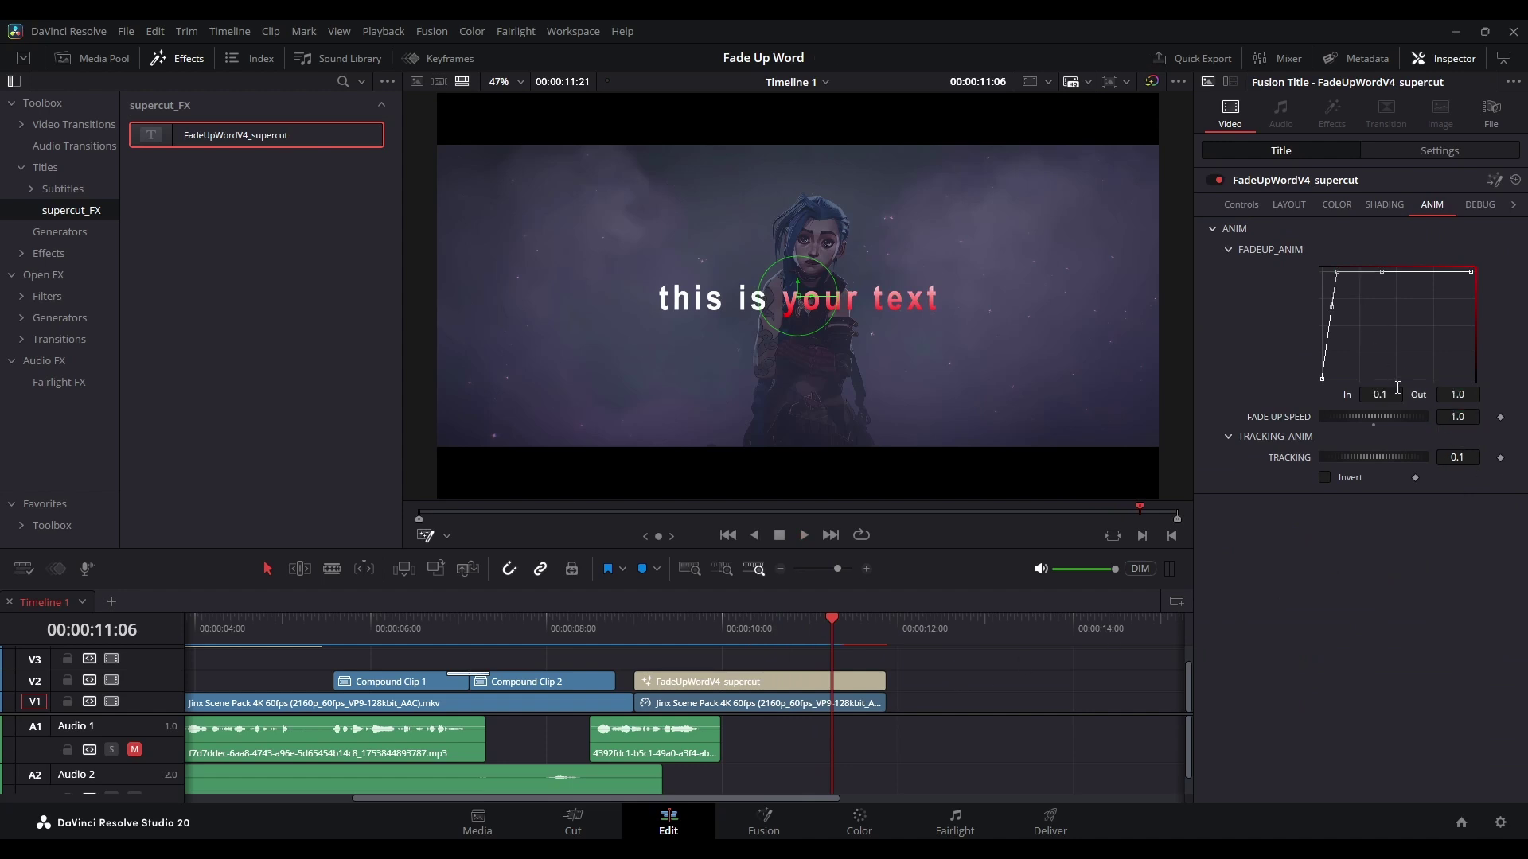
# Set the In value of the fade-up animation curve to 0.15 and play back the title
pyautogui.write('5')
pyautogui.press('Return')
pyautogui.click(620, 627)
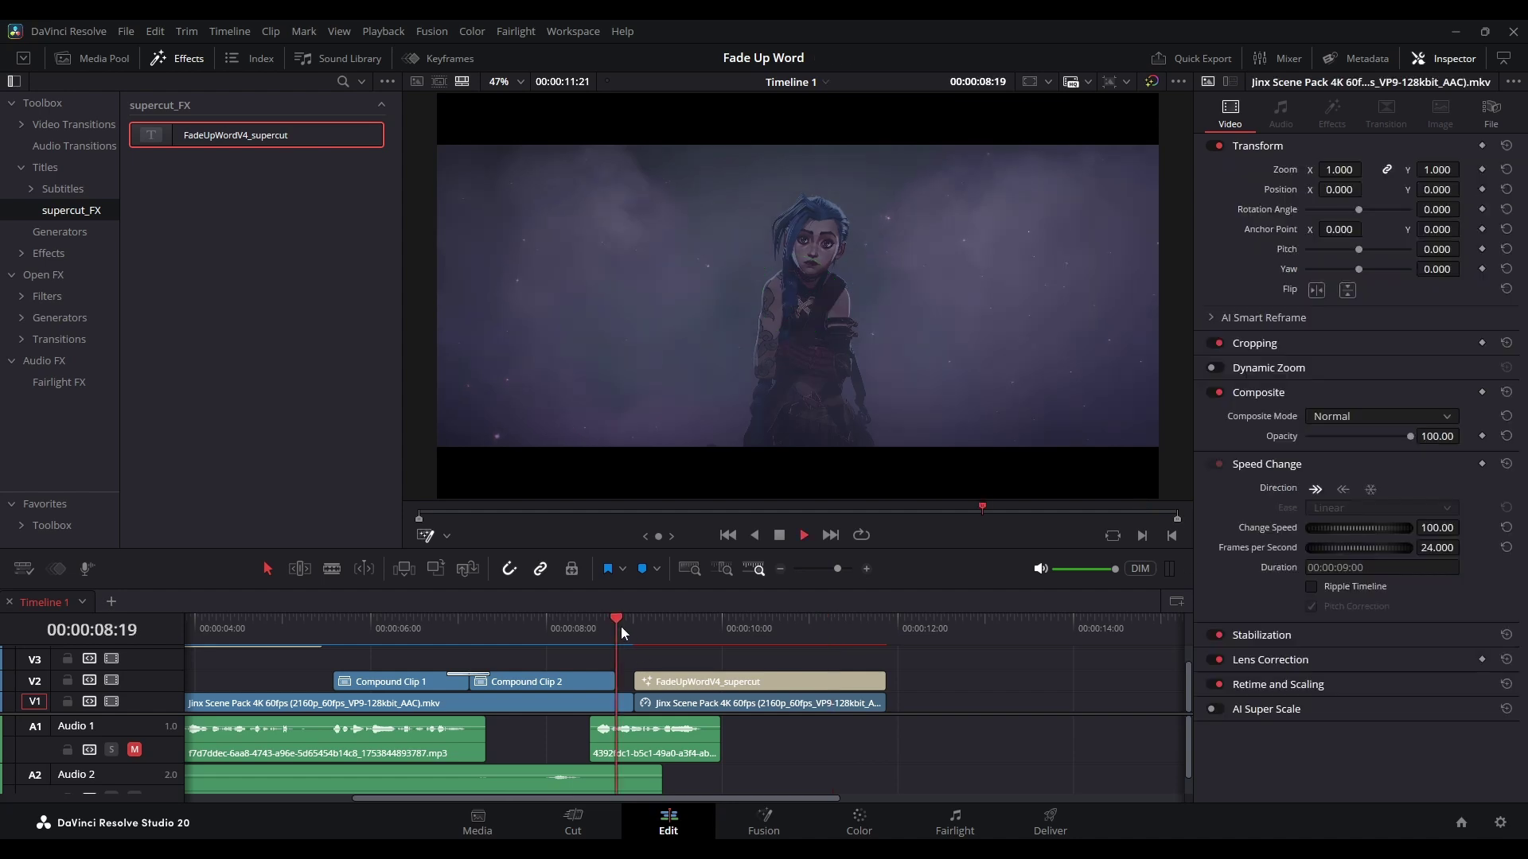
pyautogui.press('space')
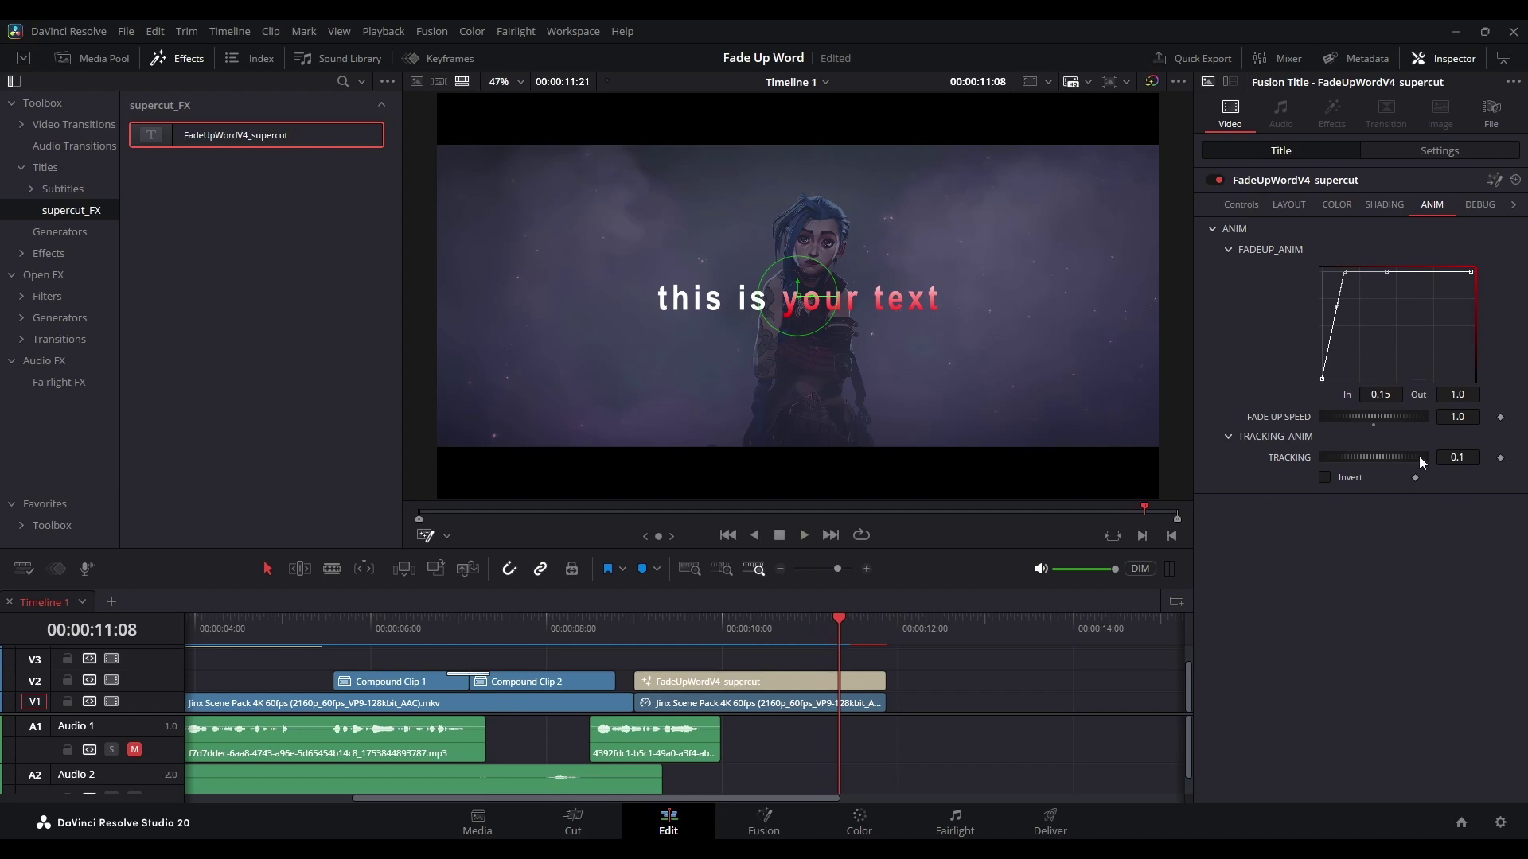
# Try a tracking animation value of about 0.187, then reset it to its default
pyautogui.moveTo(1420, 458); pyautogui.dragTo(1414, 459)
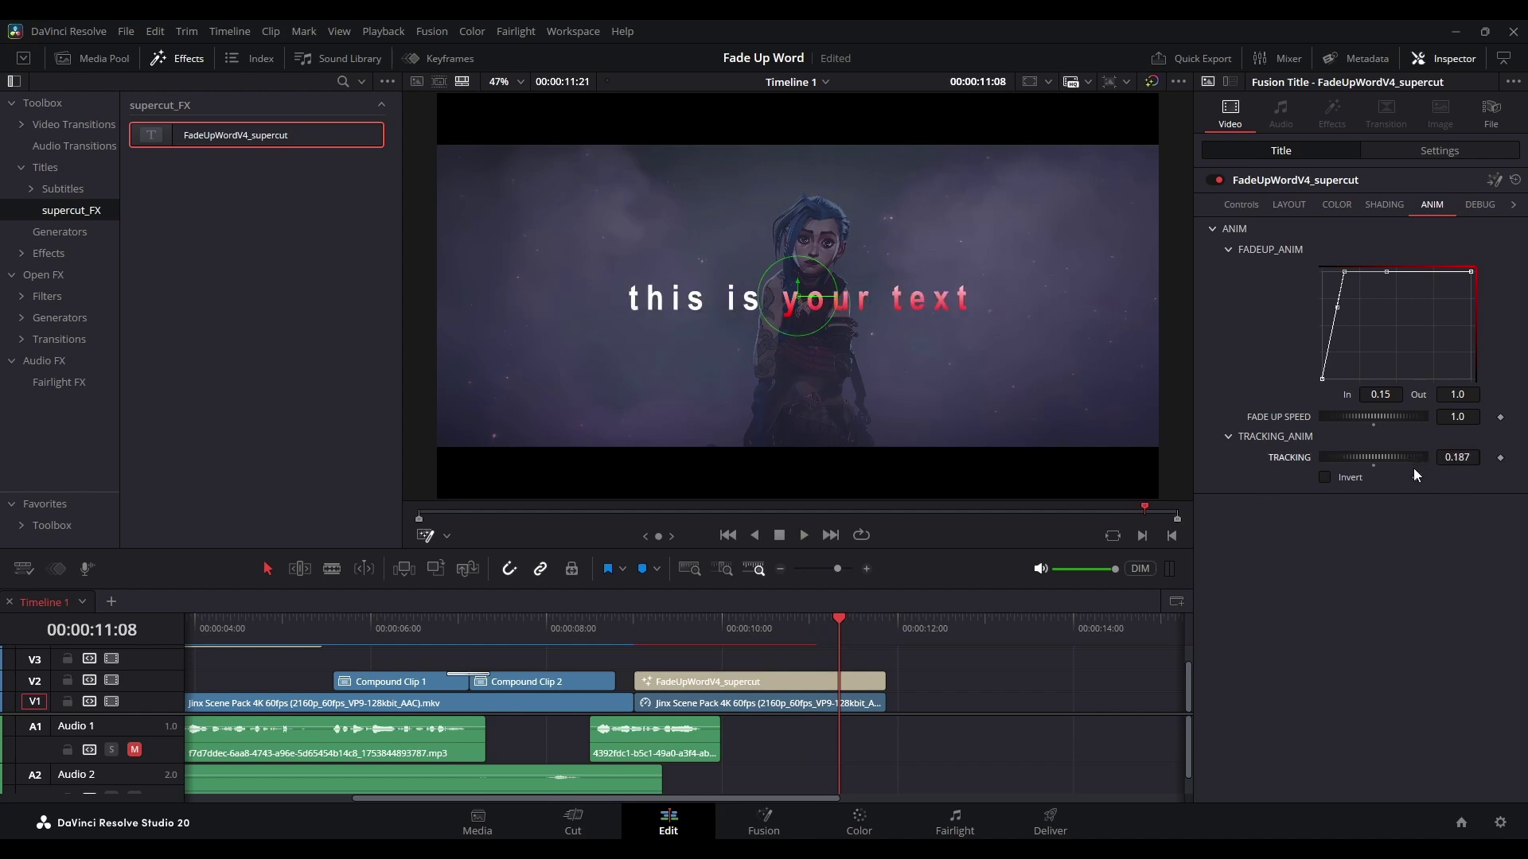
pyautogui.click(1372, 466)
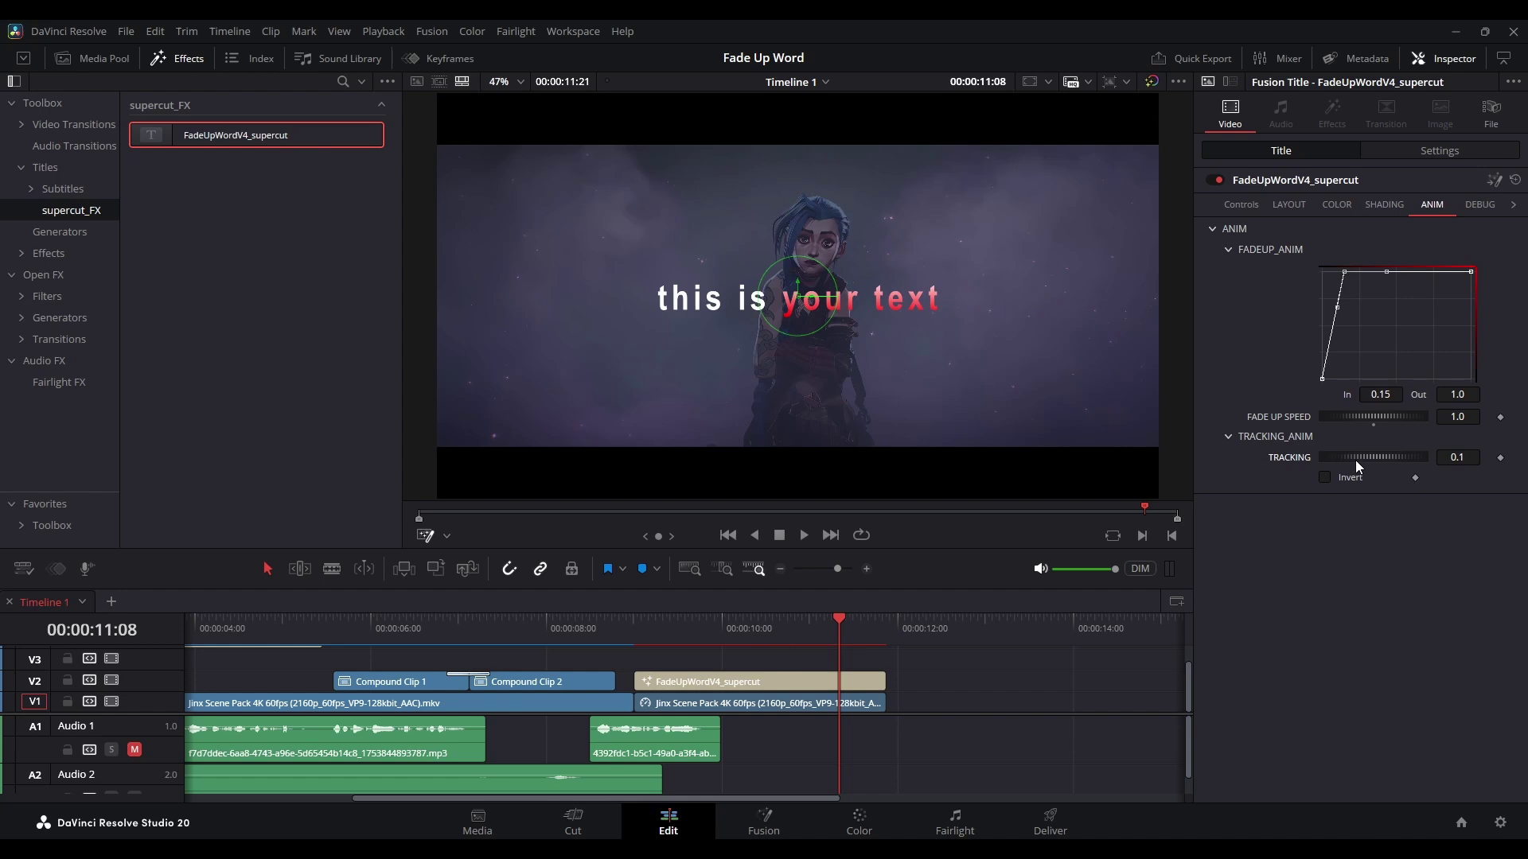
# Show the title's debug word boxes and adjust them to an EX_HORI of -0.013 and an EX_VERTI of 0.067
pyautogui.click(1480, 205)
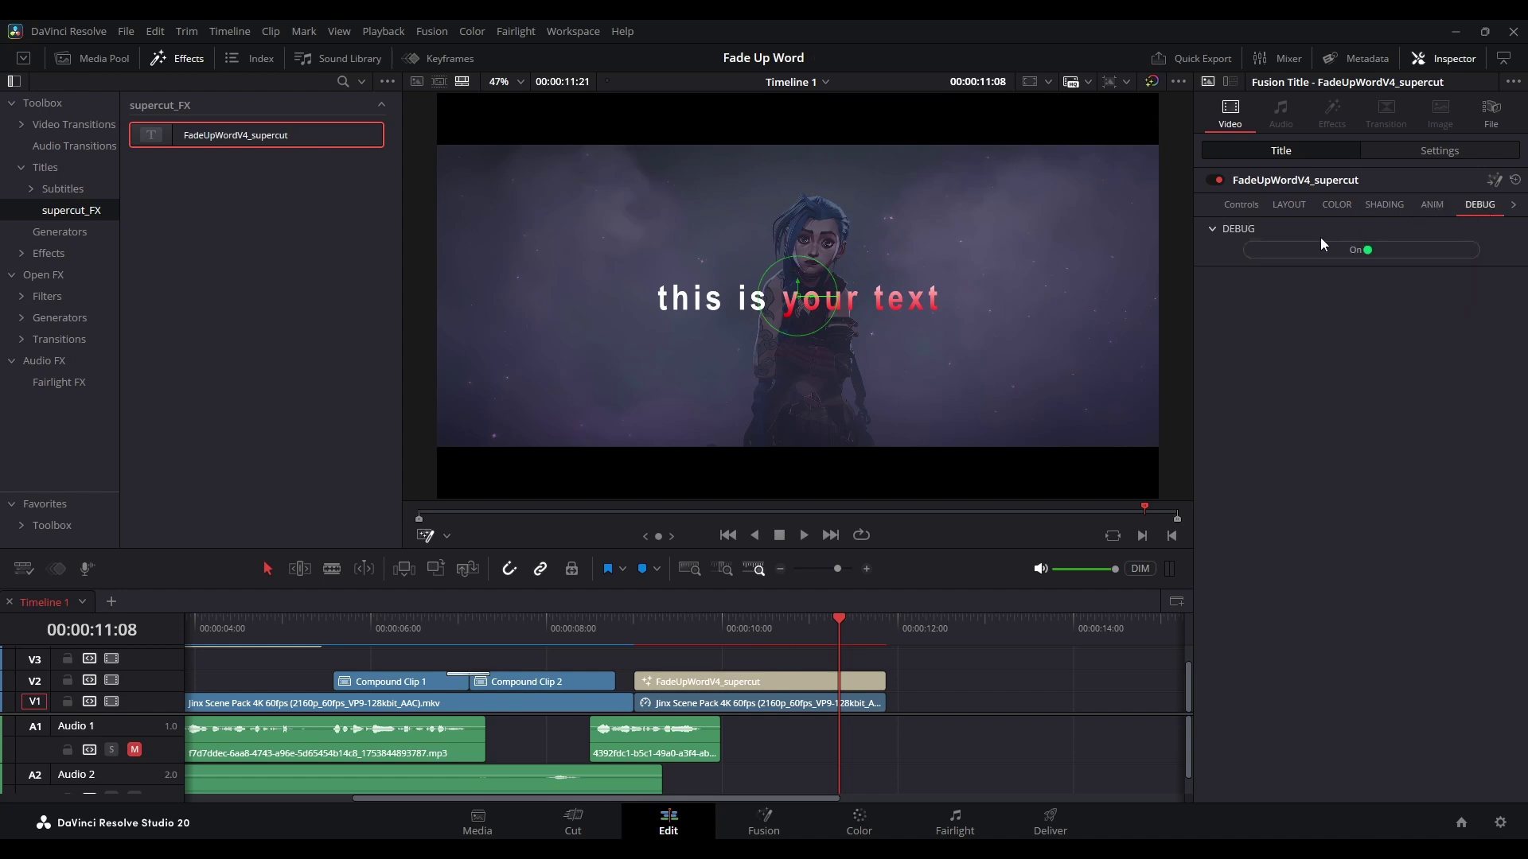
pyautogui.click(1327, 250)
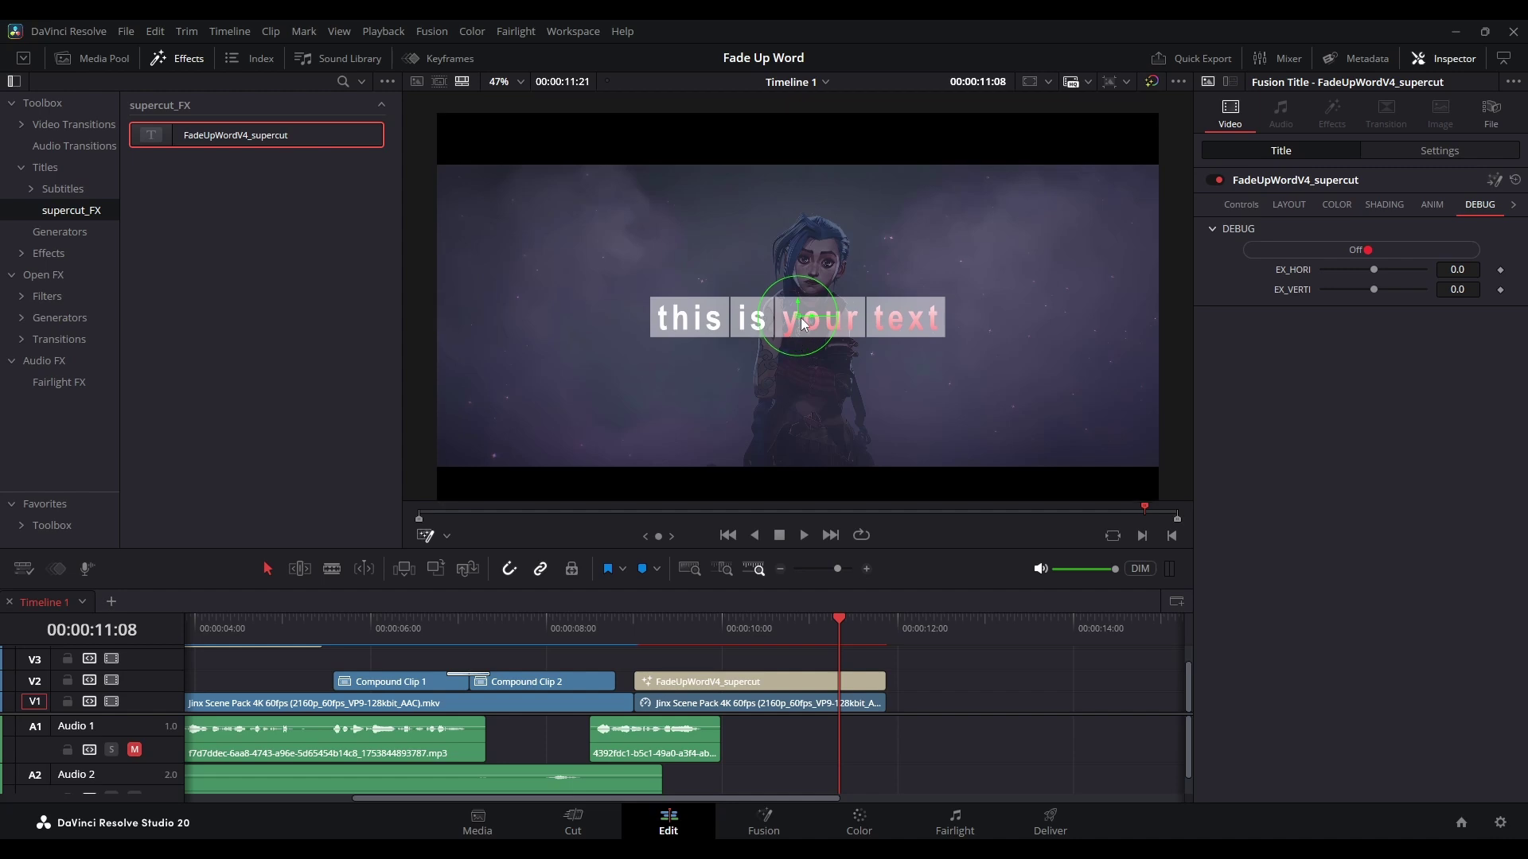
pyautogui.scroll(10, 803, 322)
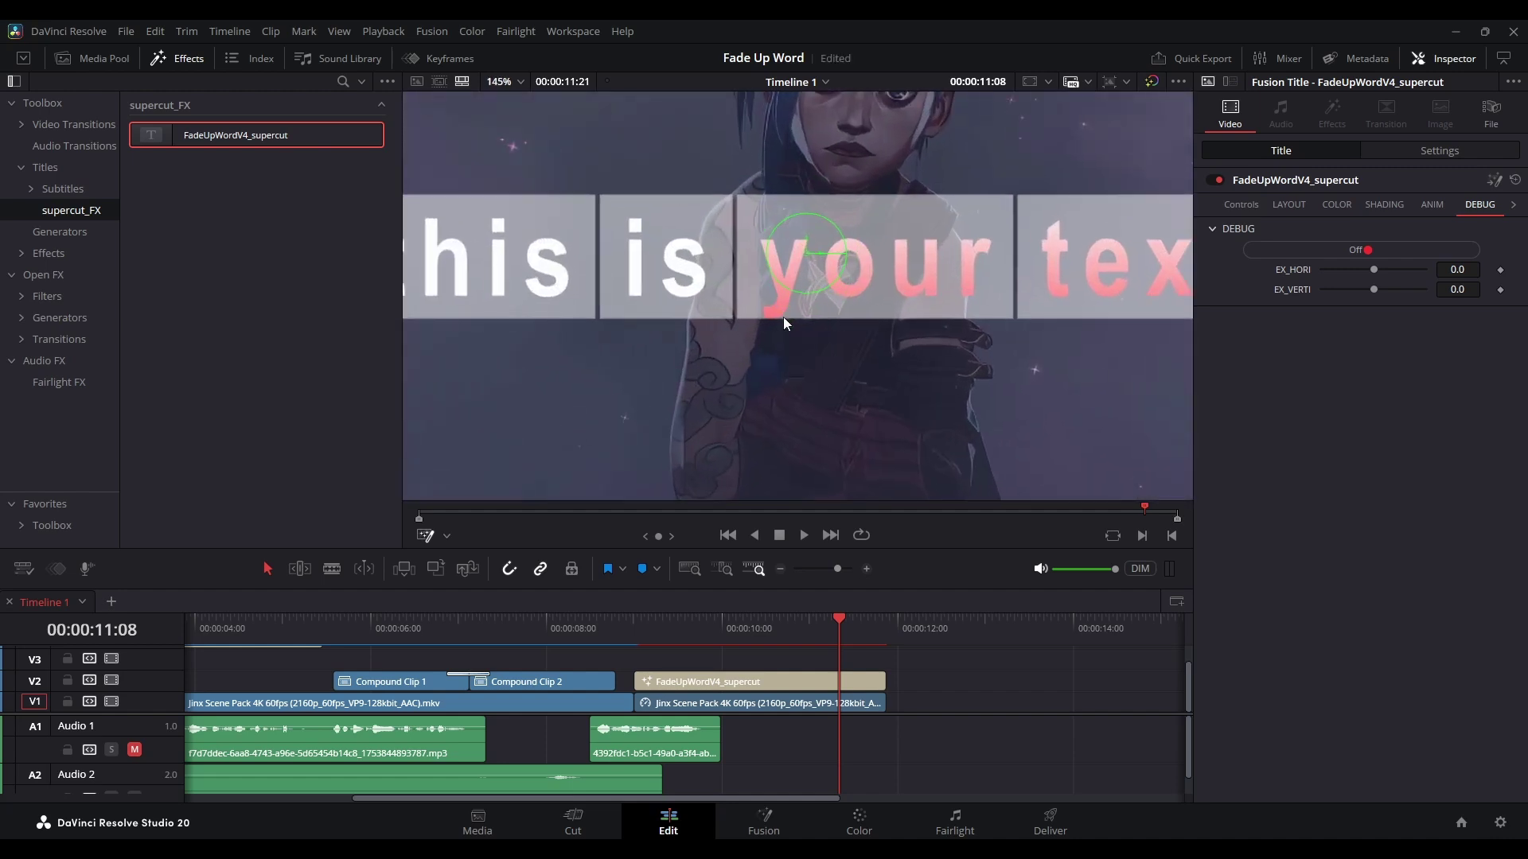
pyautogui.scroll(5, 771, 322)
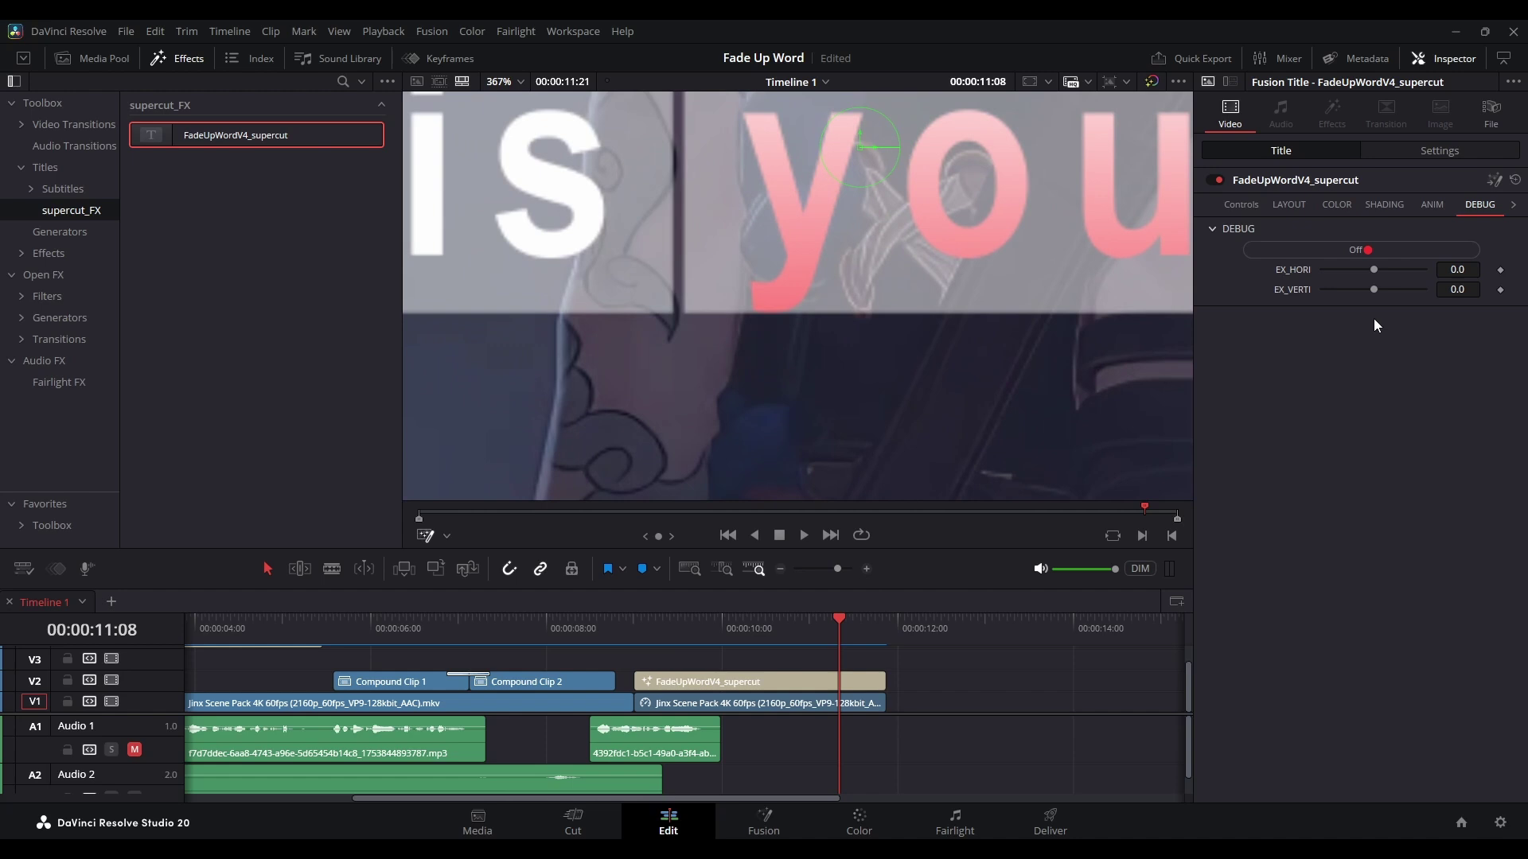
pyautogui.moveTo(1455, 273); pyautogui.dragTo(1509, 290)
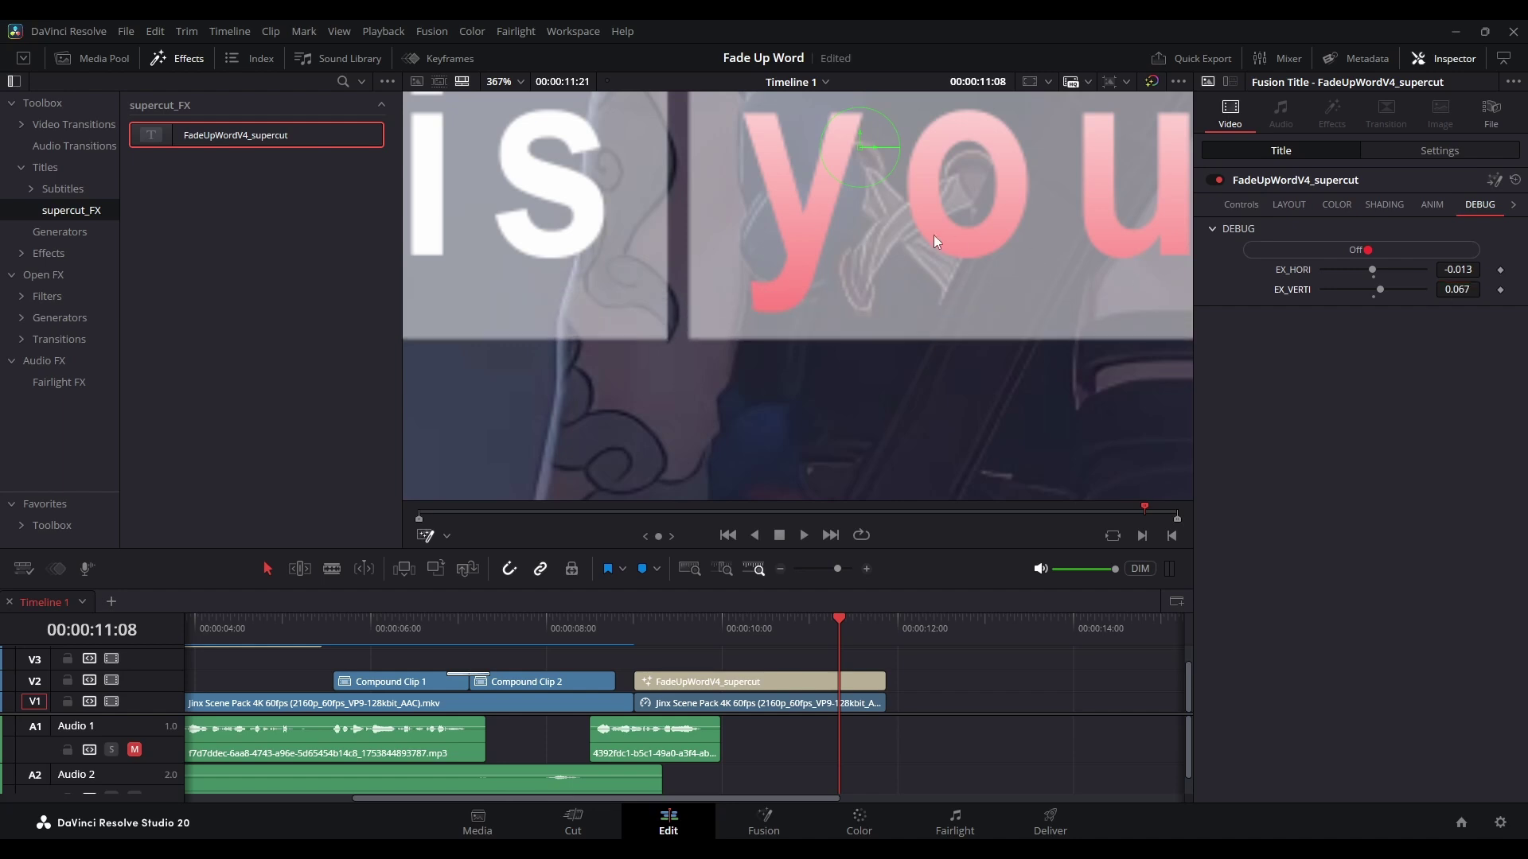
# Set the debug word boxes' EX_VERTI to 0.012 and EX_HORI to 0.0, and hide the debug boxes
pyautogui.scroll(-3, 934, 235)
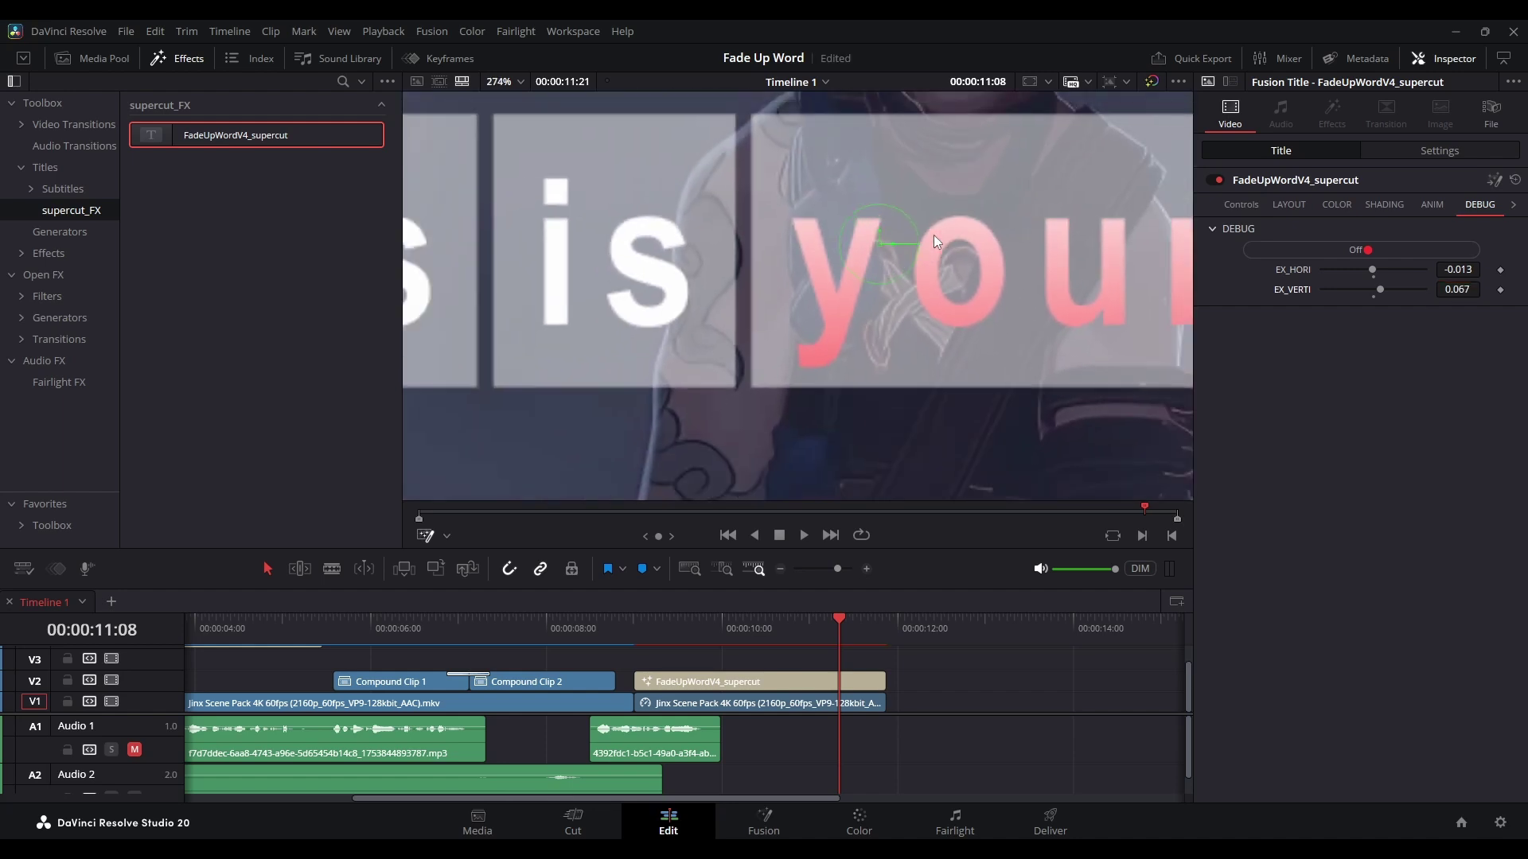
pyautogui.scroll(-7, 935, 236)
pyautogui.moveTo(1464, 291); pyautogui.dragTo(1398, 292)
pyautogui.moveTo(1463, 271); pyautogui.dragTo(1487, 291)
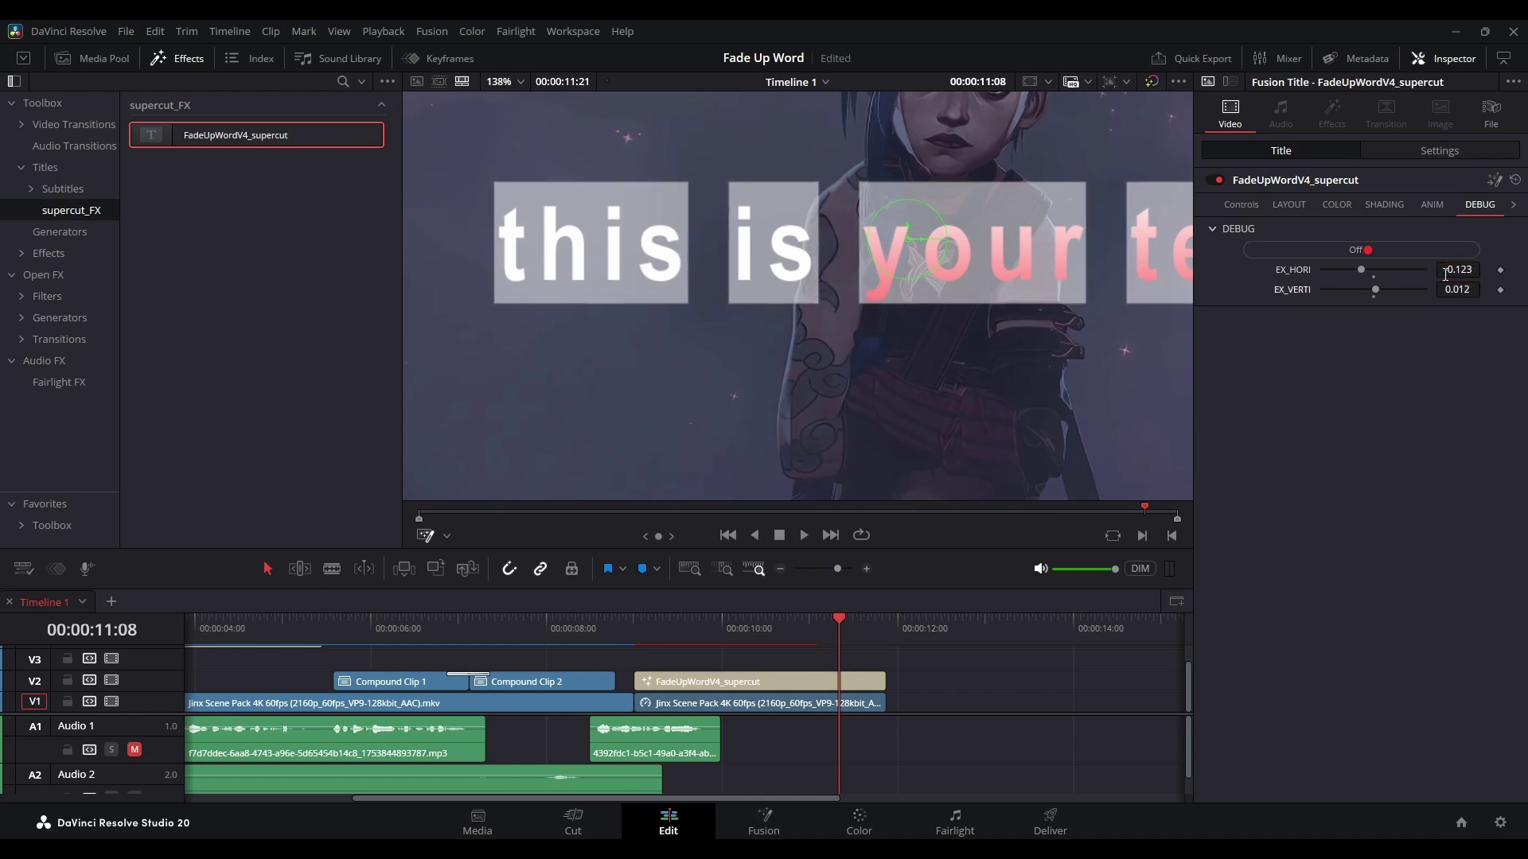
pyautogui.click(1364, 250)
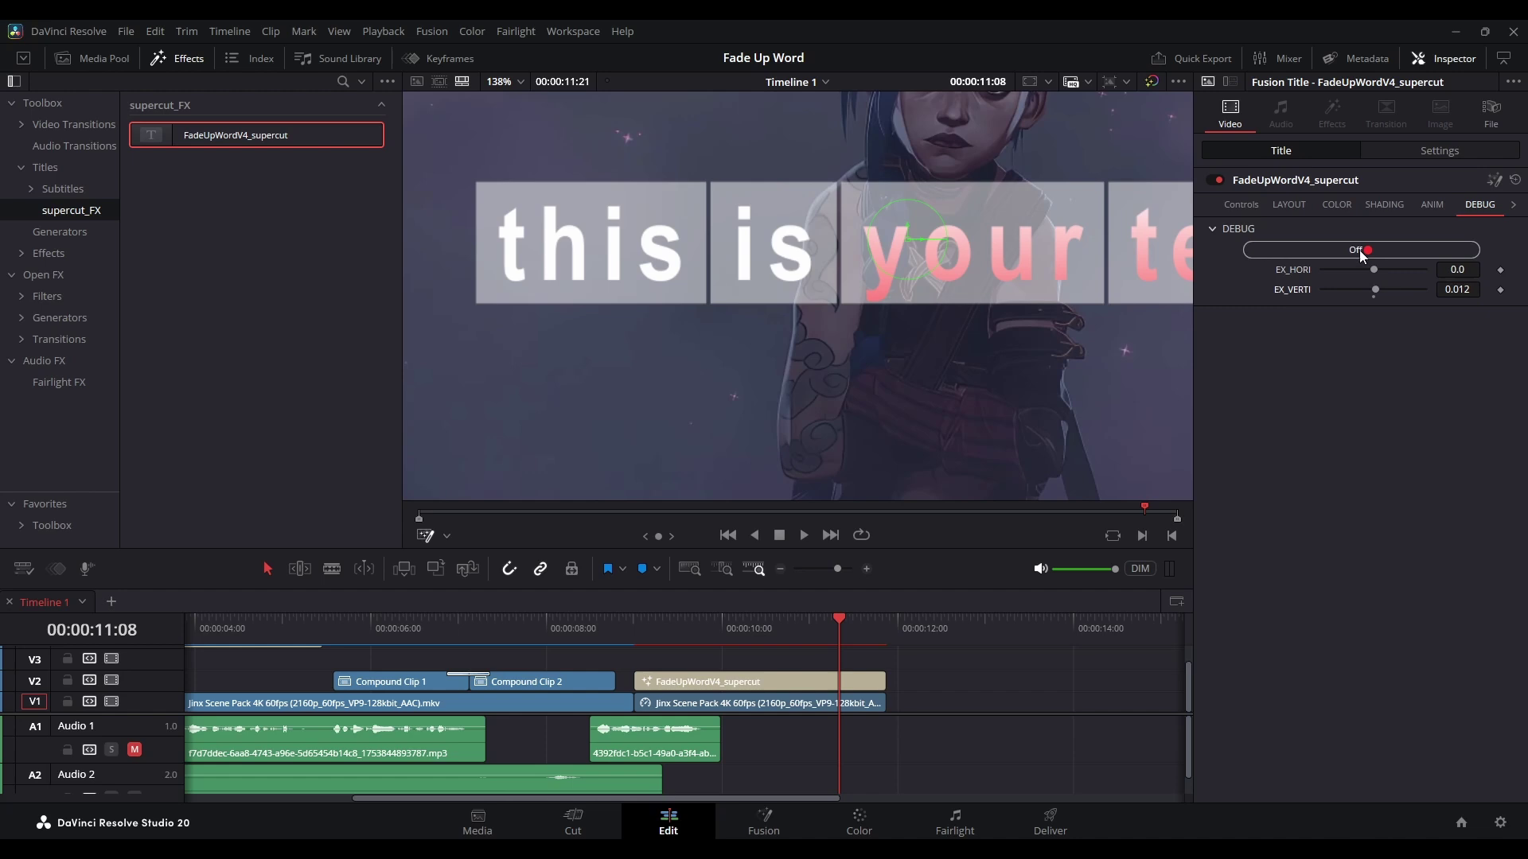
pyautogui.scroll(-3, 953, 357)
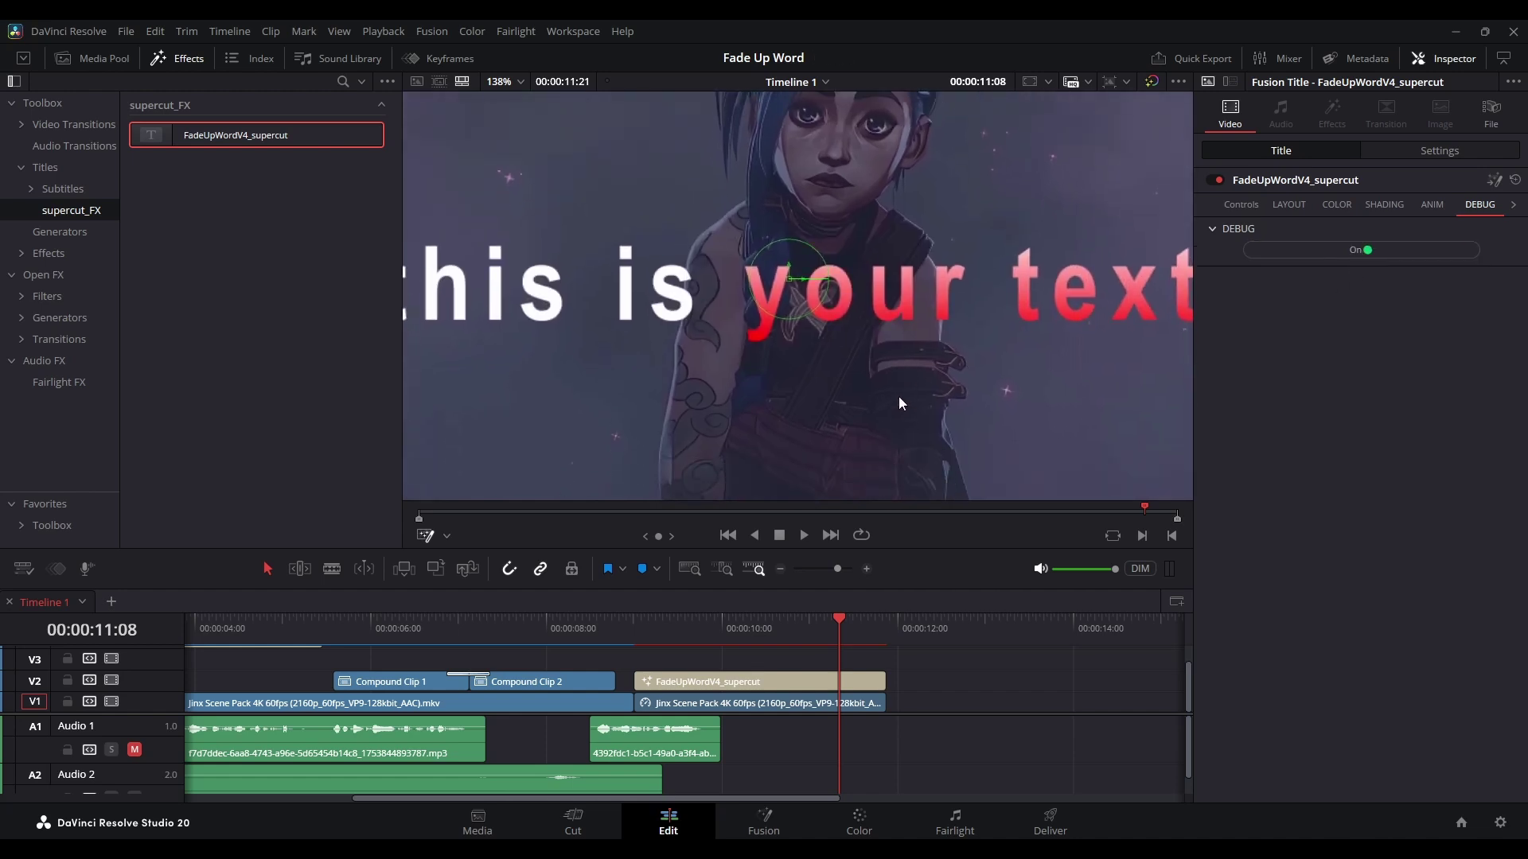
# Change the title's shading gradient start colour from red to light blue and move its white stop to about 0.82
pyautogui.click(762, 684)
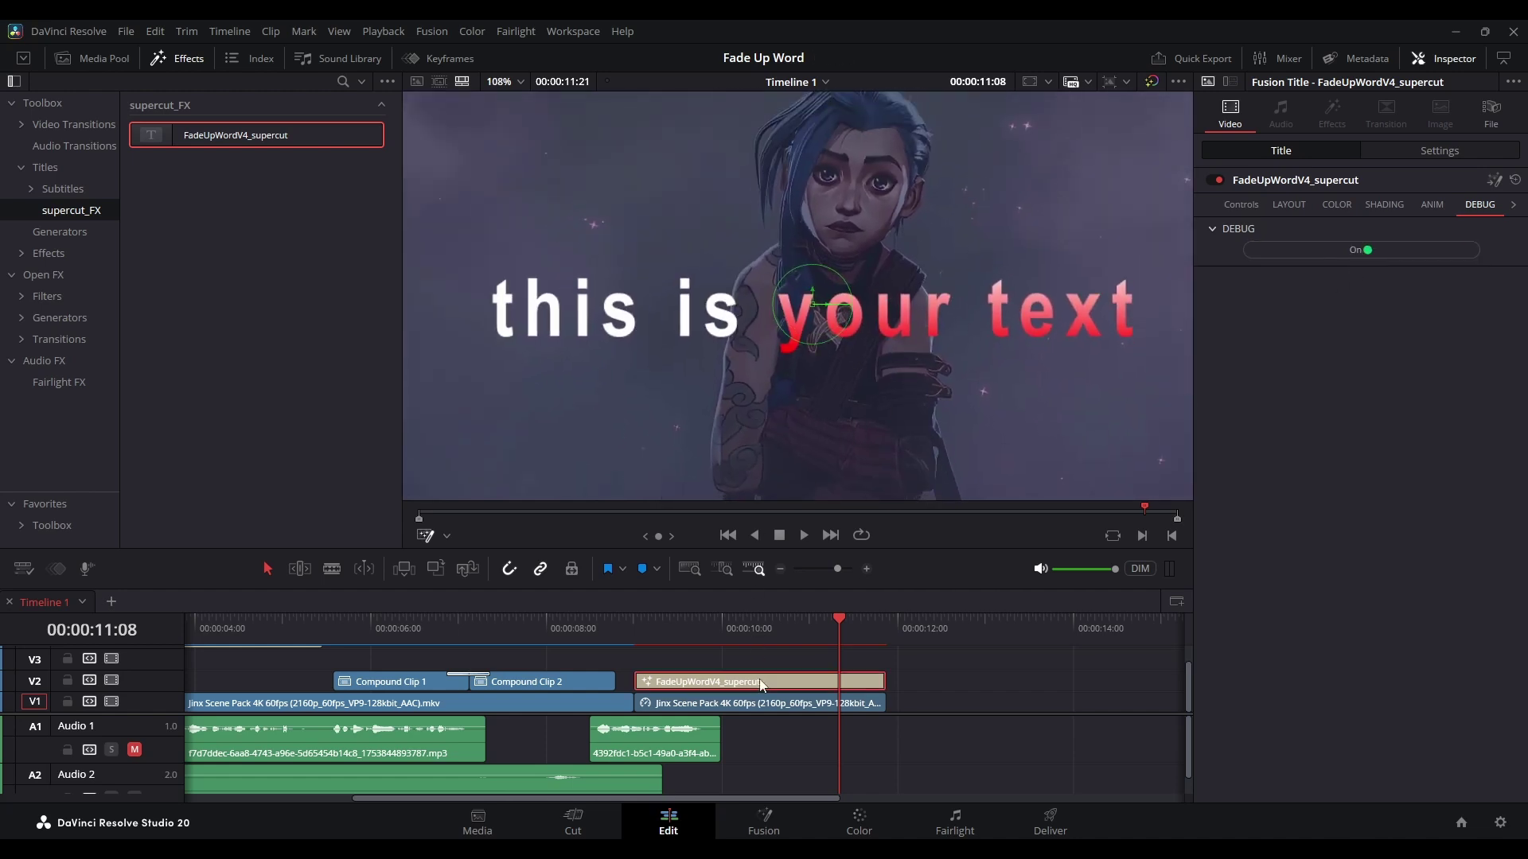
pyautogui.click(1251, 204)
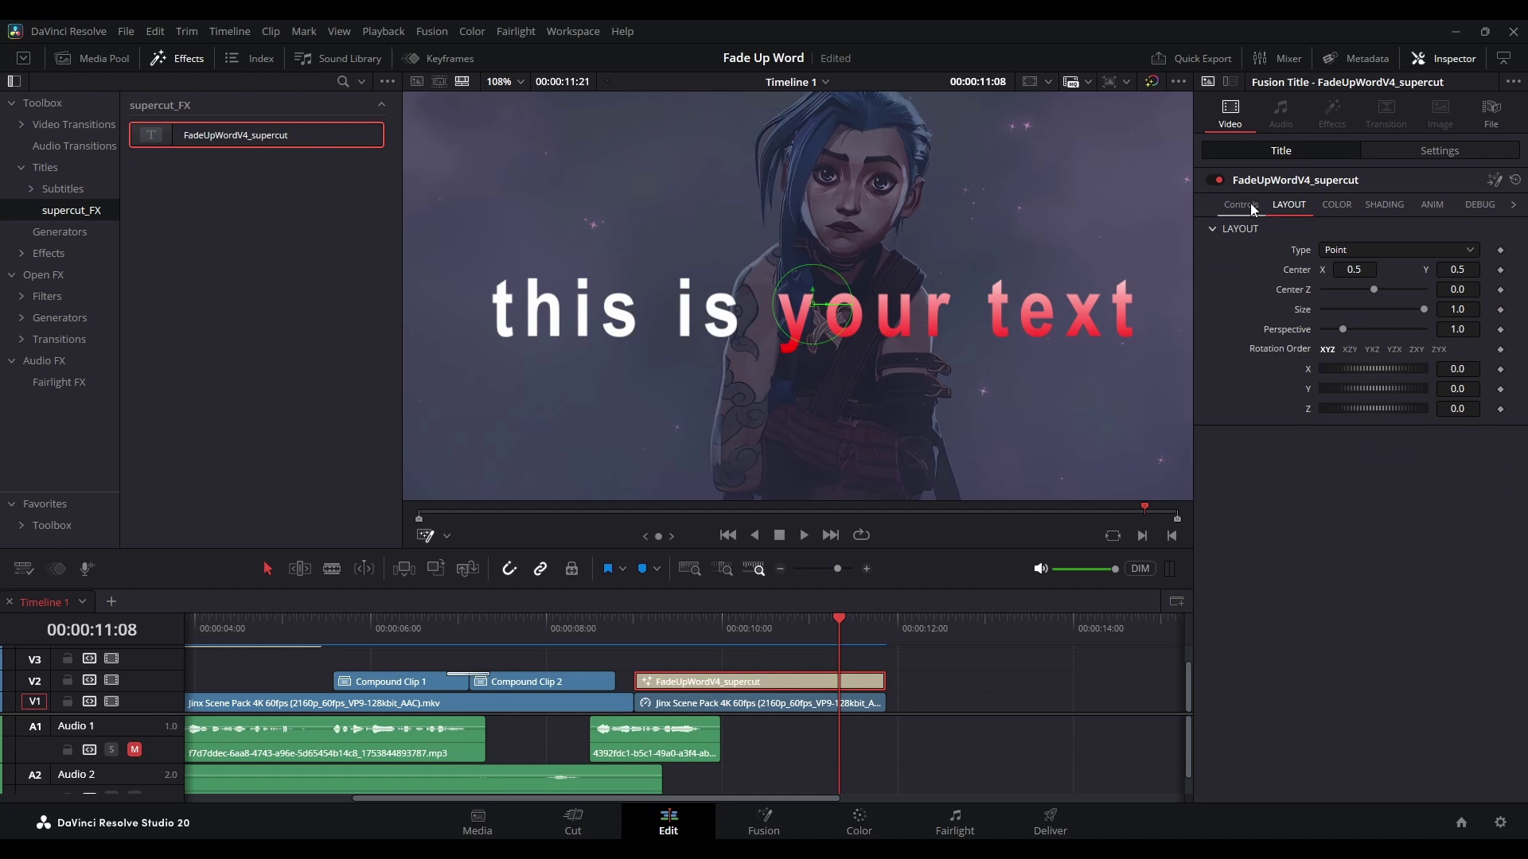
pyautogui.click(1337, 204)
pyautogui.click(1368, 395)
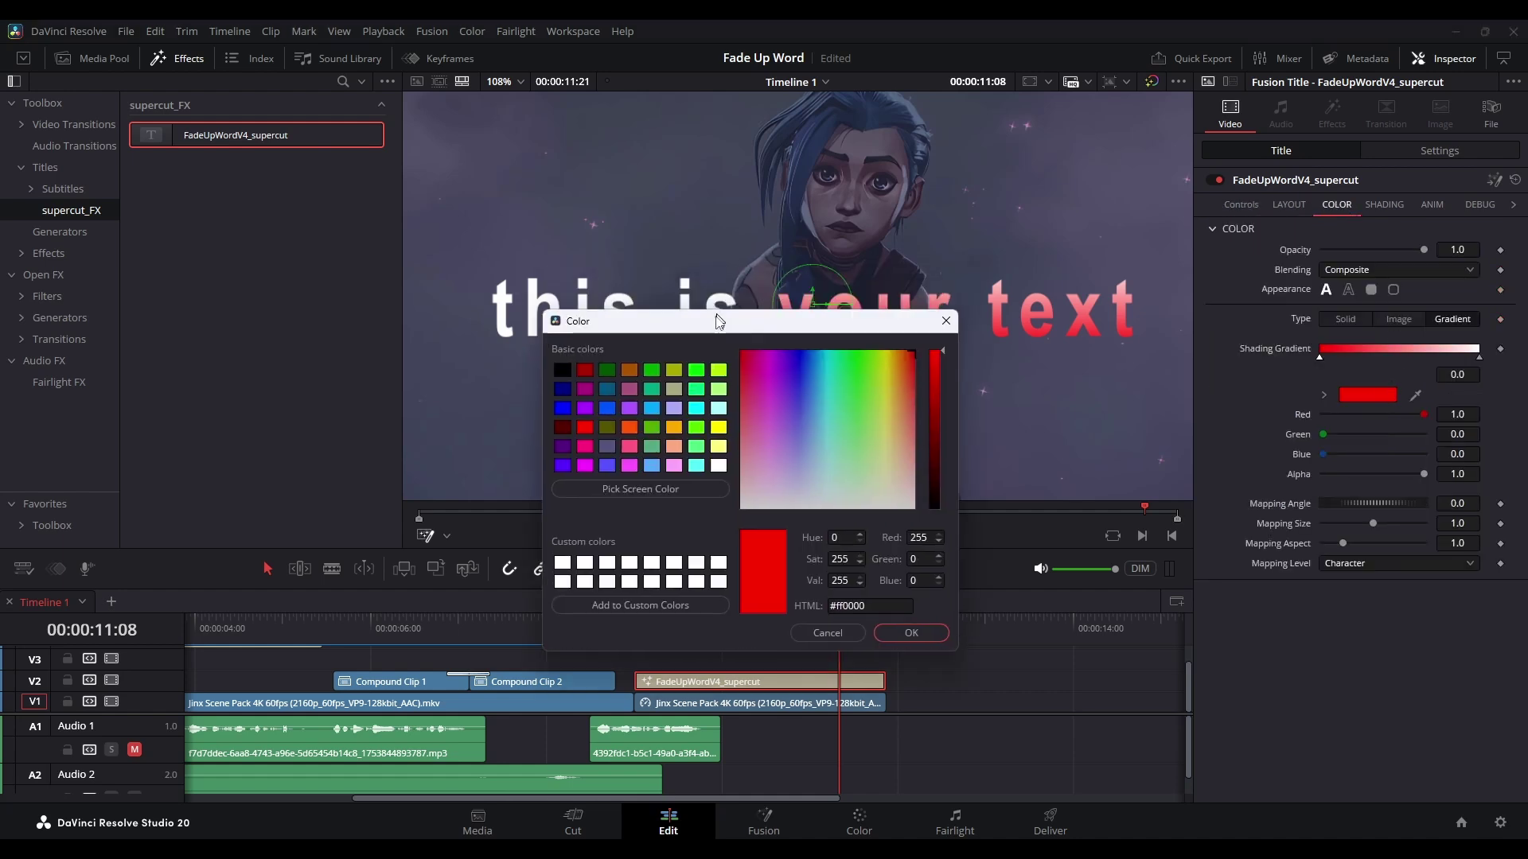
pyautogui.click(617, 456)
pyautogui.click(874, 682)
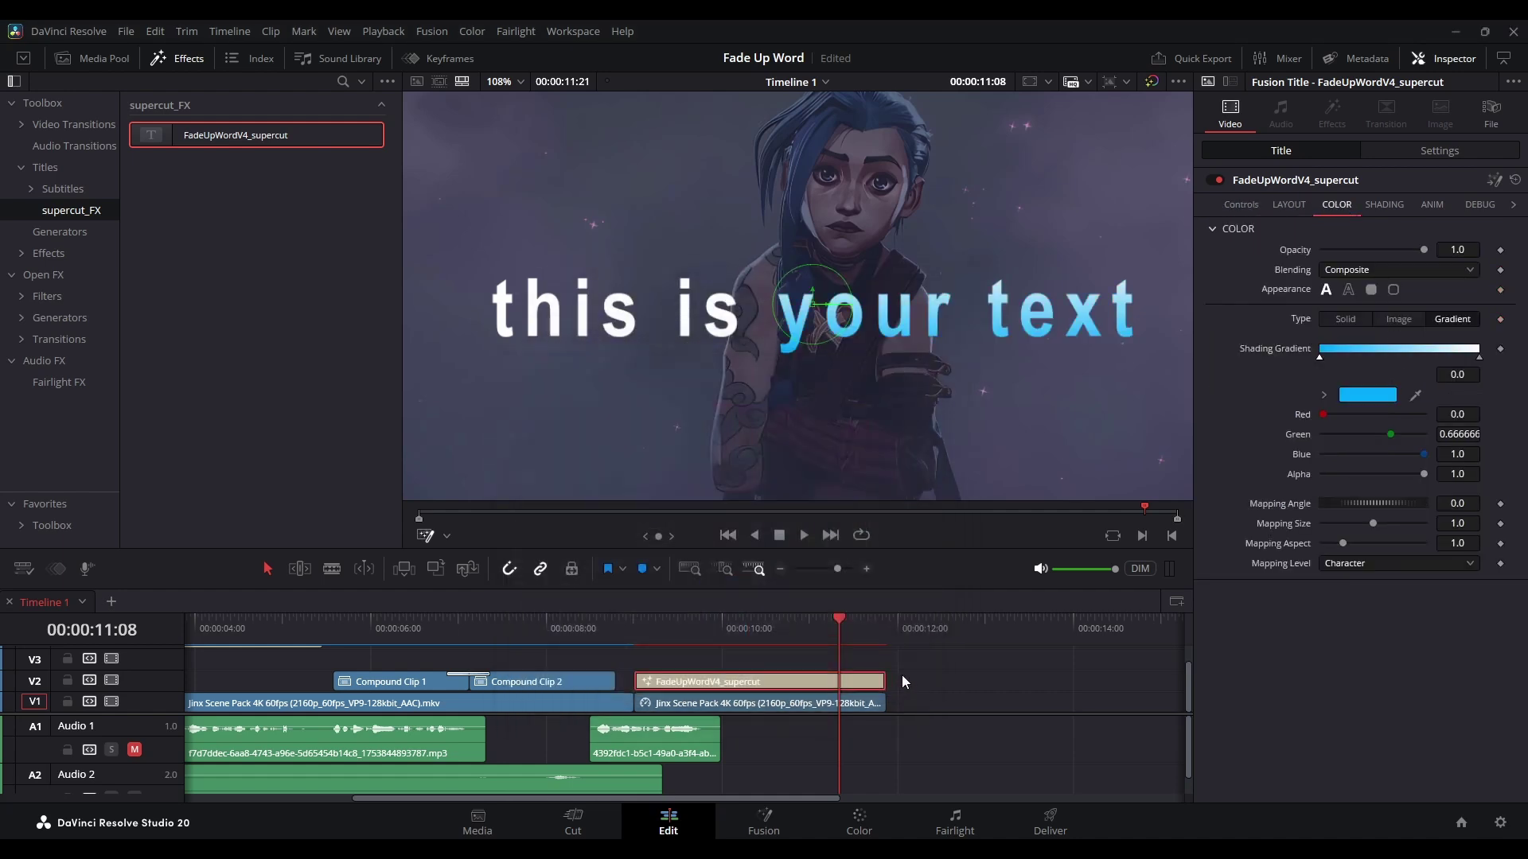
pyautogui.moveTo(1481, 362); pyautogui.dragTo(1452, 368)
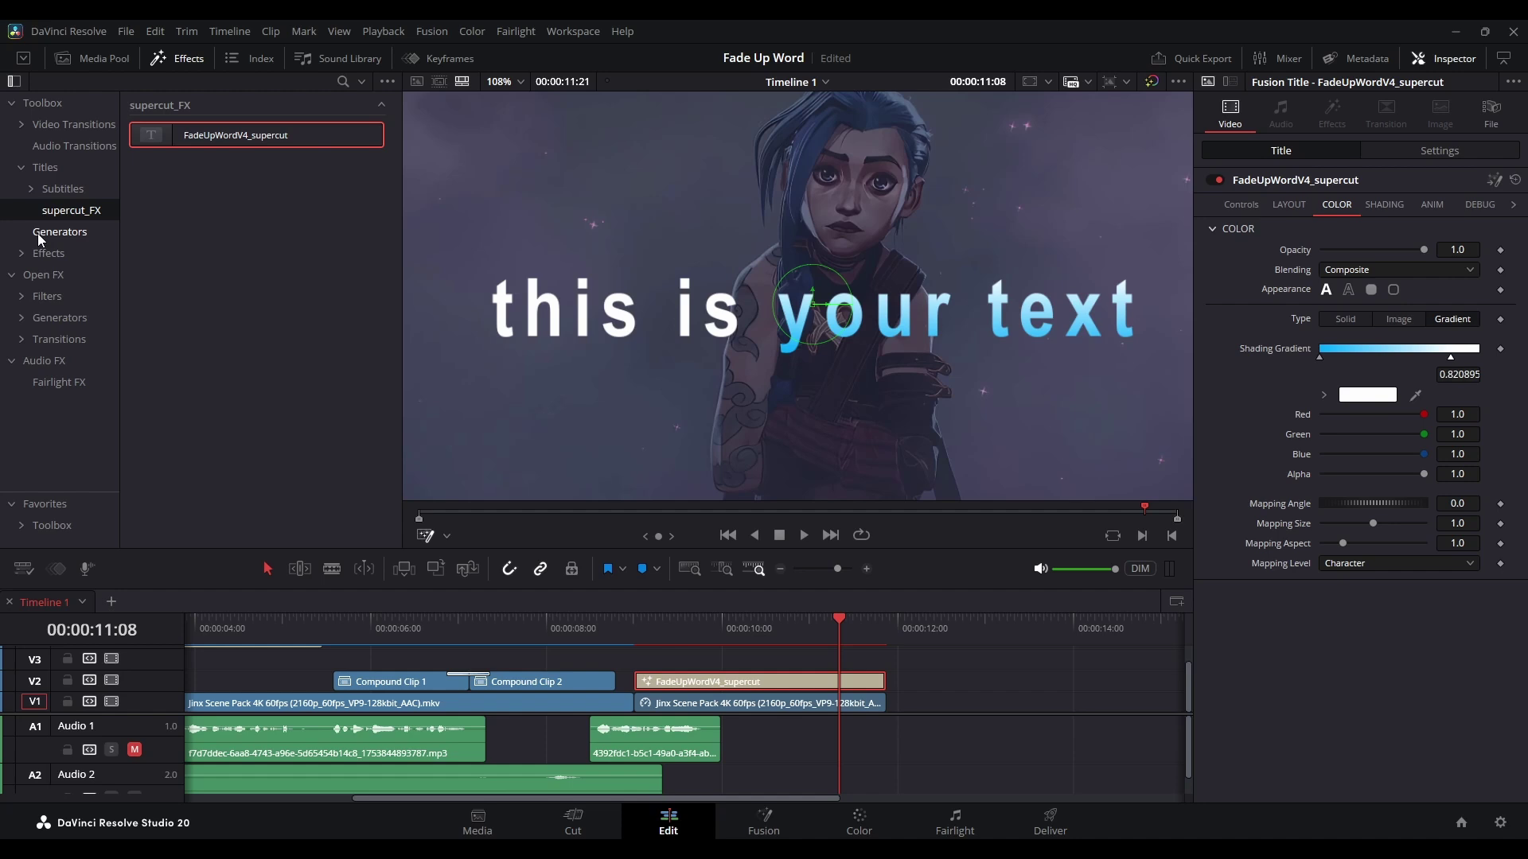
# Apply the superTEXTEFFECT effect from the supercut_fx effects to the FadeUpWordV4_supercut title clip
pyautogui.click(21, 257)
pyautogui.click(36, 275)
pyautogui.click(20, 258)
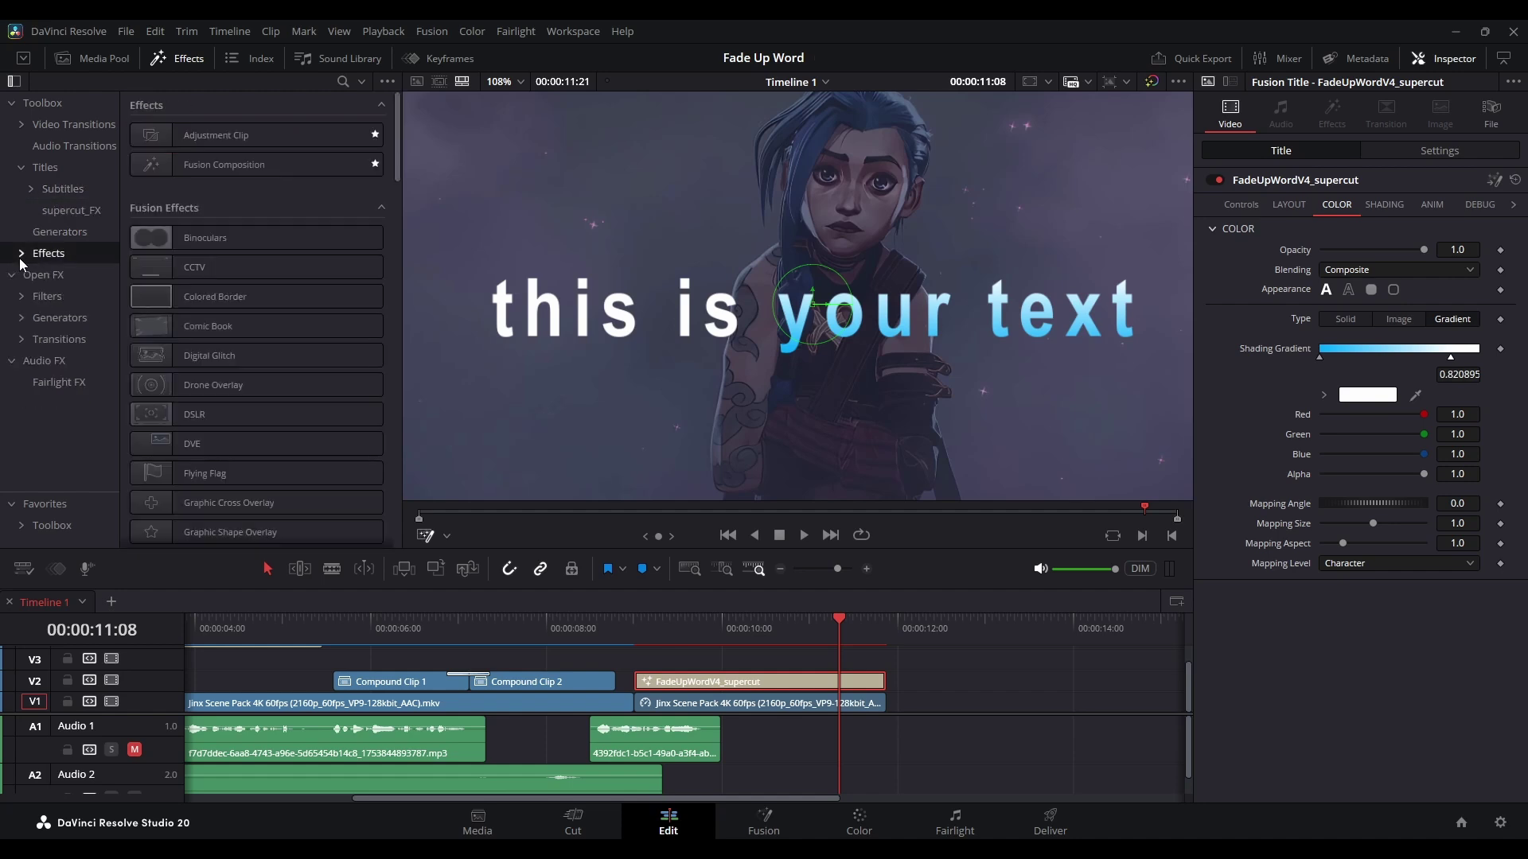
pyautogui.click(55, 300)
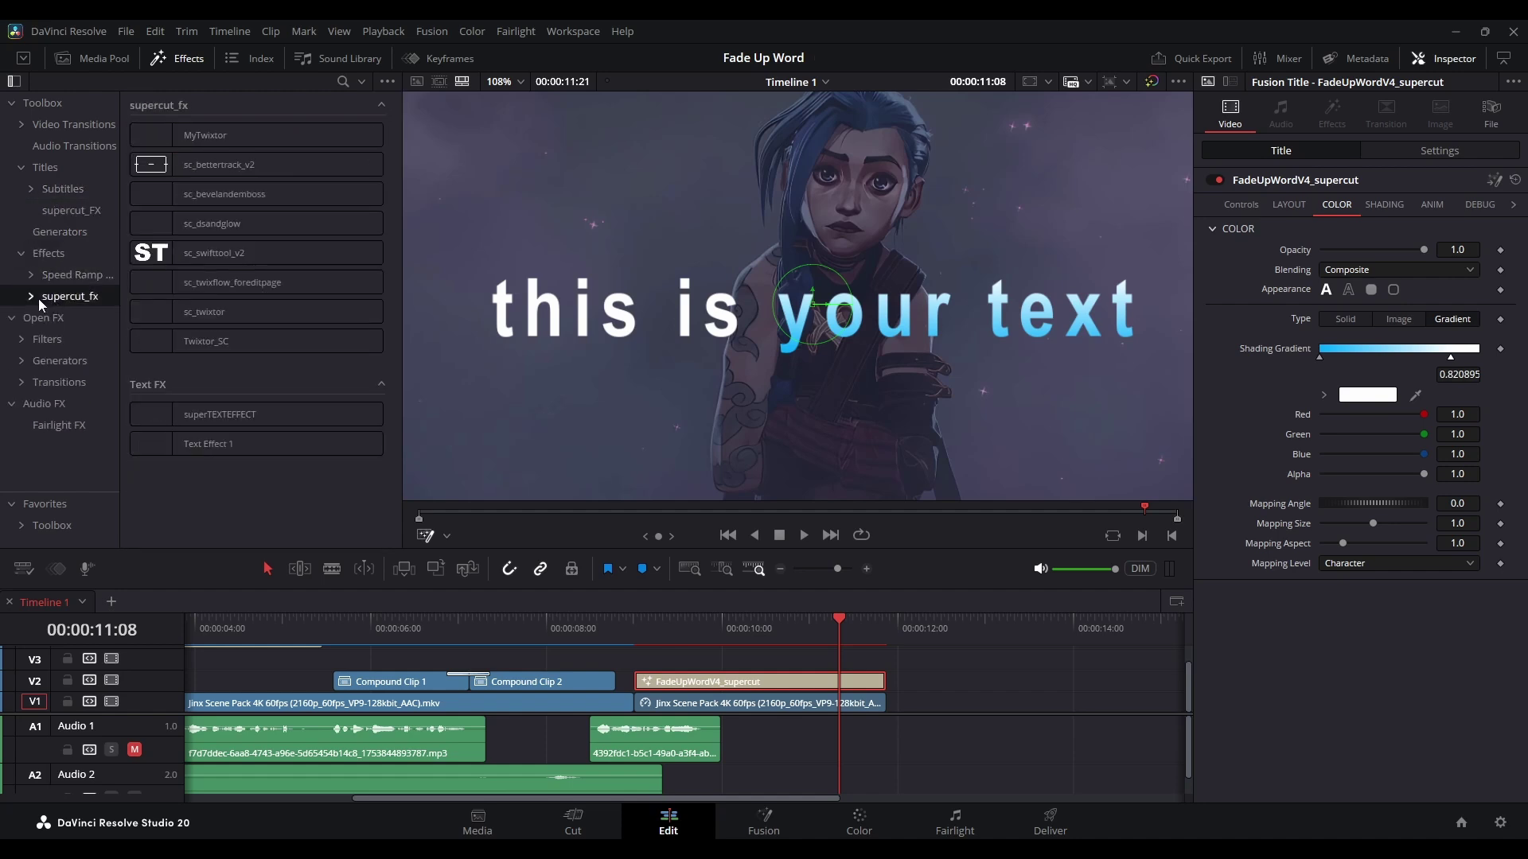
pyautogui.moveTo(213, 415); pyautogui.dragTo(767, 680)
# Enable the bevel, glow and drop shadow of the title's superTEXTEFFECT with their default settings
pyautogui.click(1336, 248)
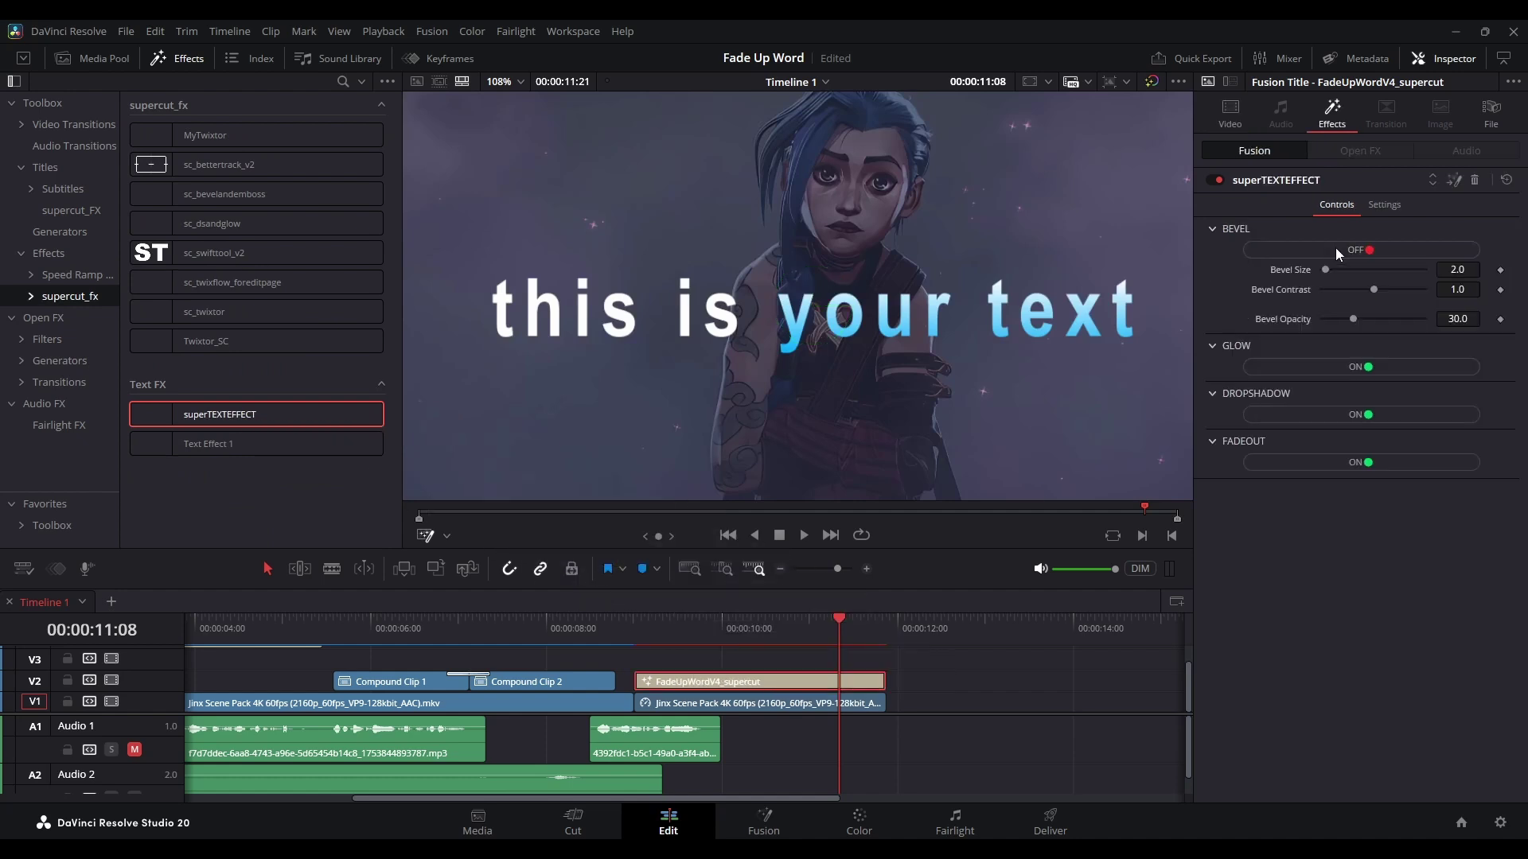
pyautogui.click(1291, 371)
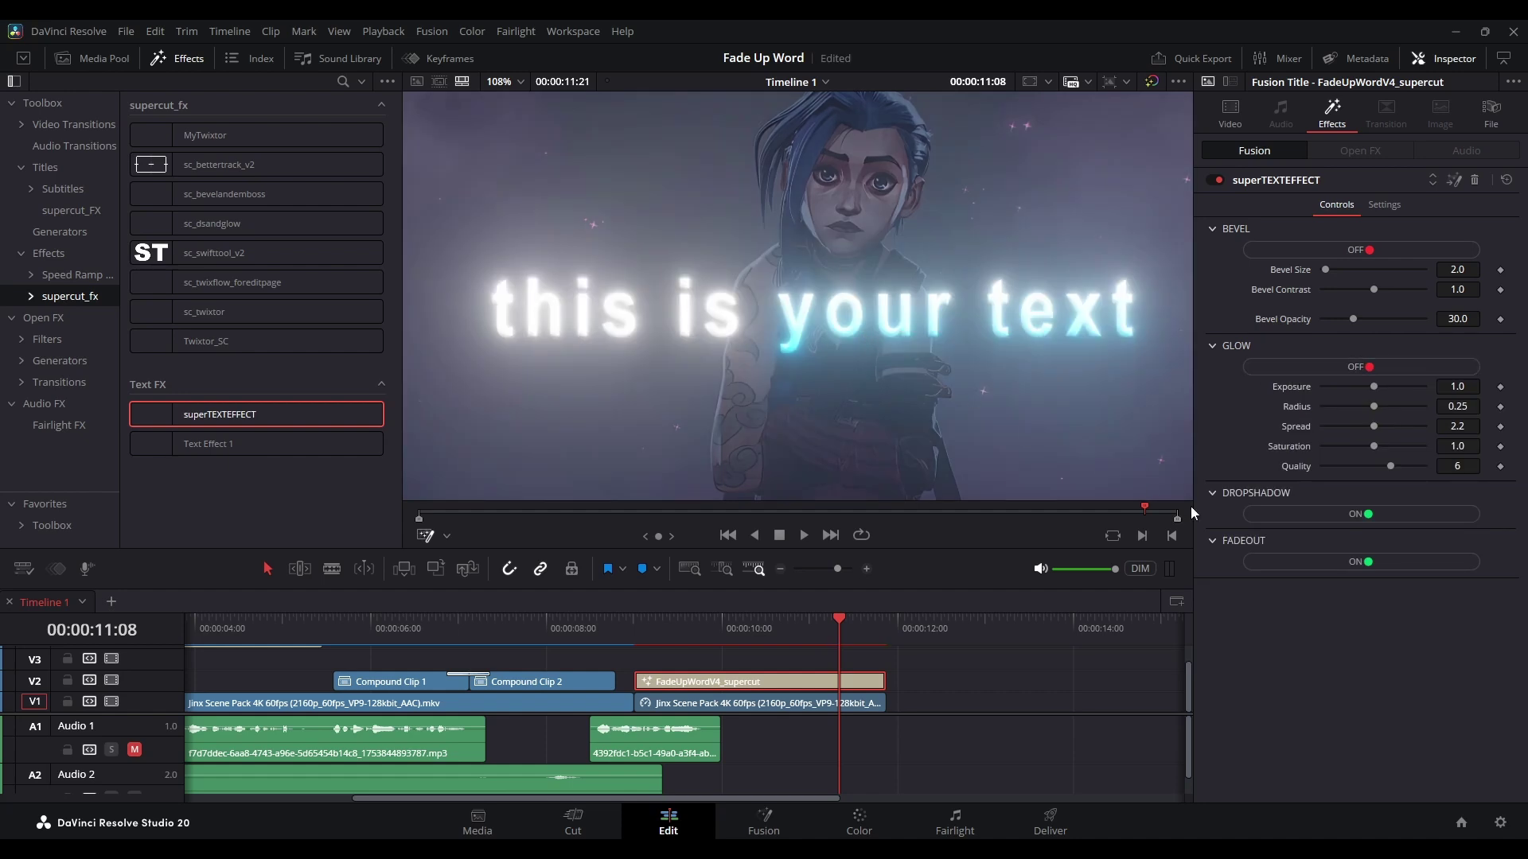
pyautogui.click(1316, 516)
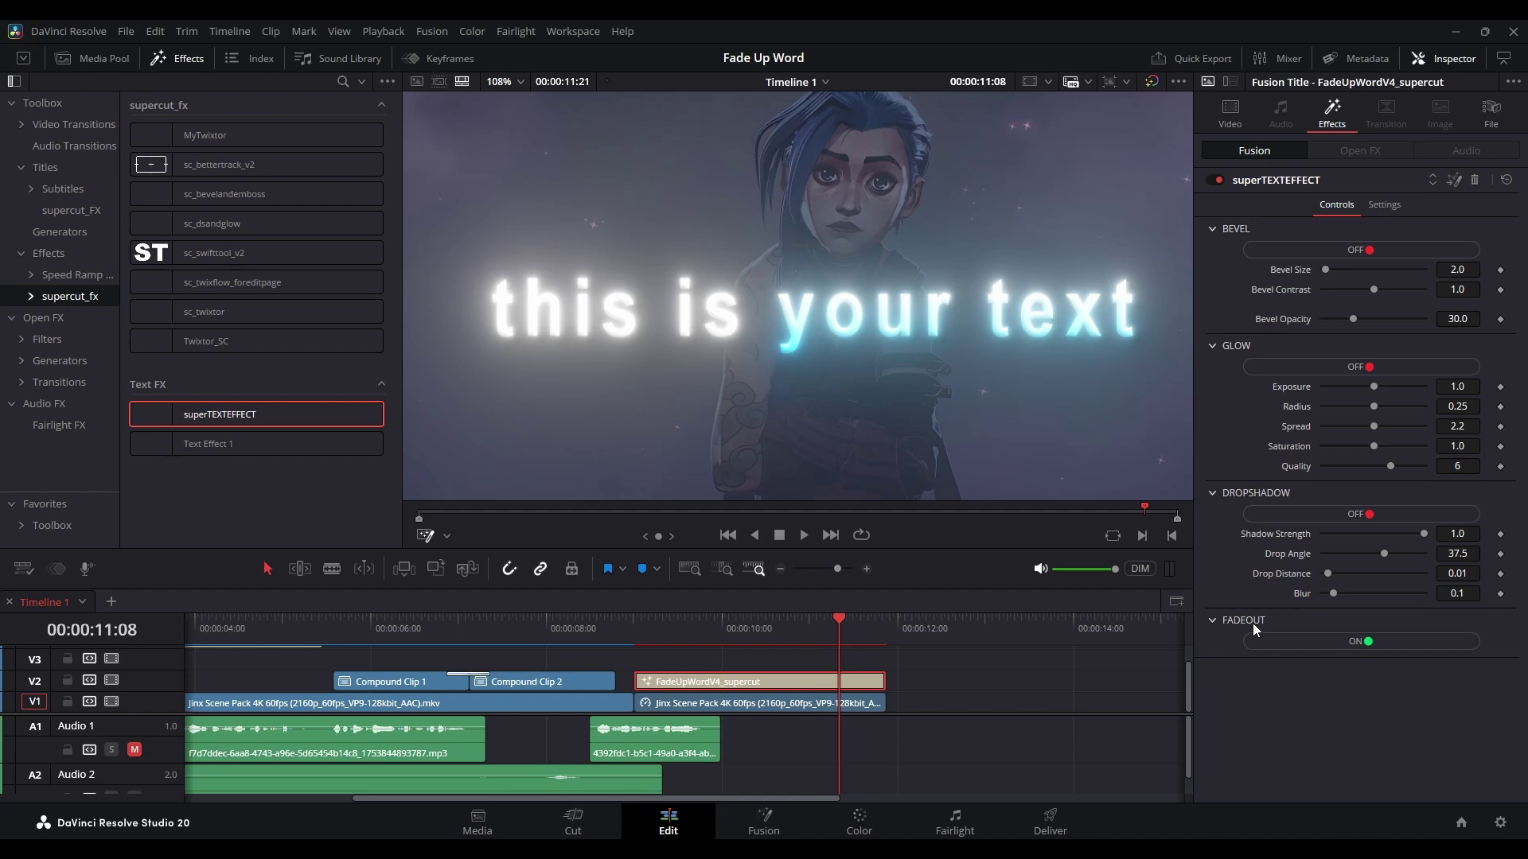
# Play back the title from its start at 00:00:09:00 and enable the fade-out of its superTEXTEFFECT
pyautogui.click(637, 637)
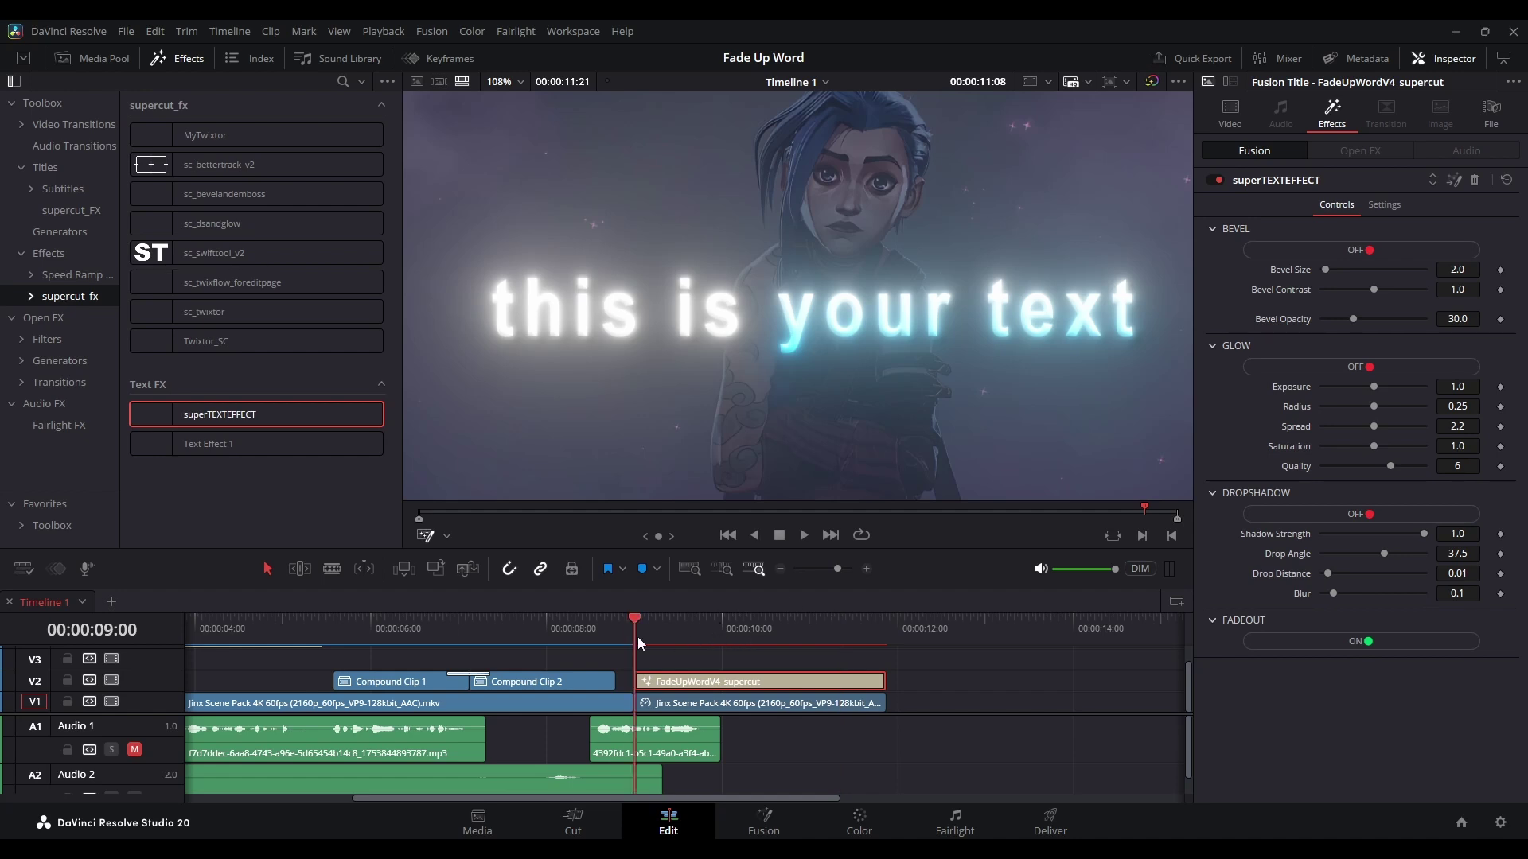
pyautogui.press('space')
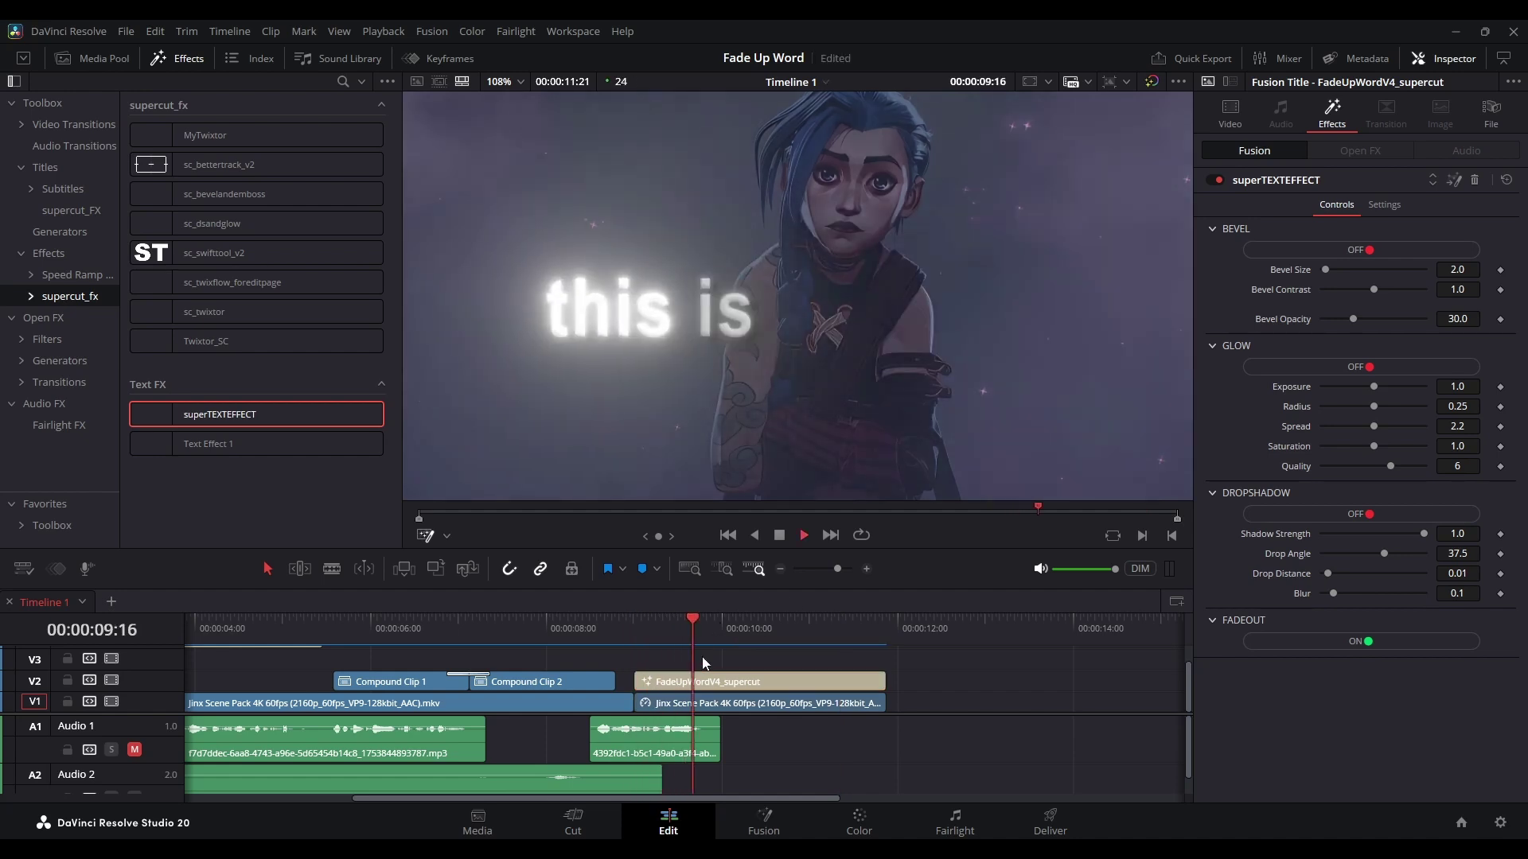
pyautogui.press('space')
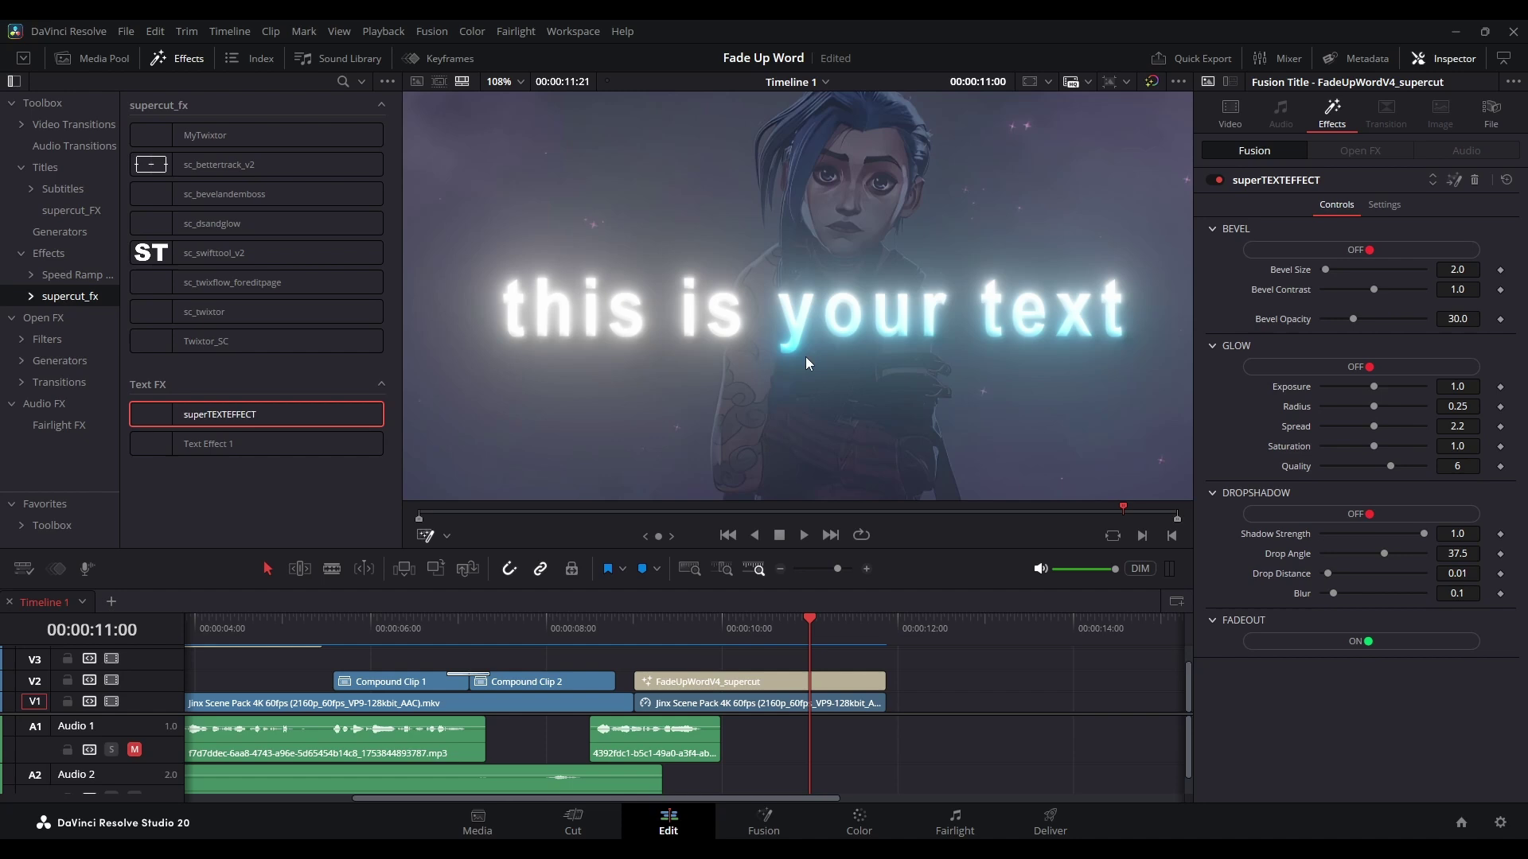
pyautogui.press('space')
pyautogui.press('space')
pyautogui.click(807, 681)
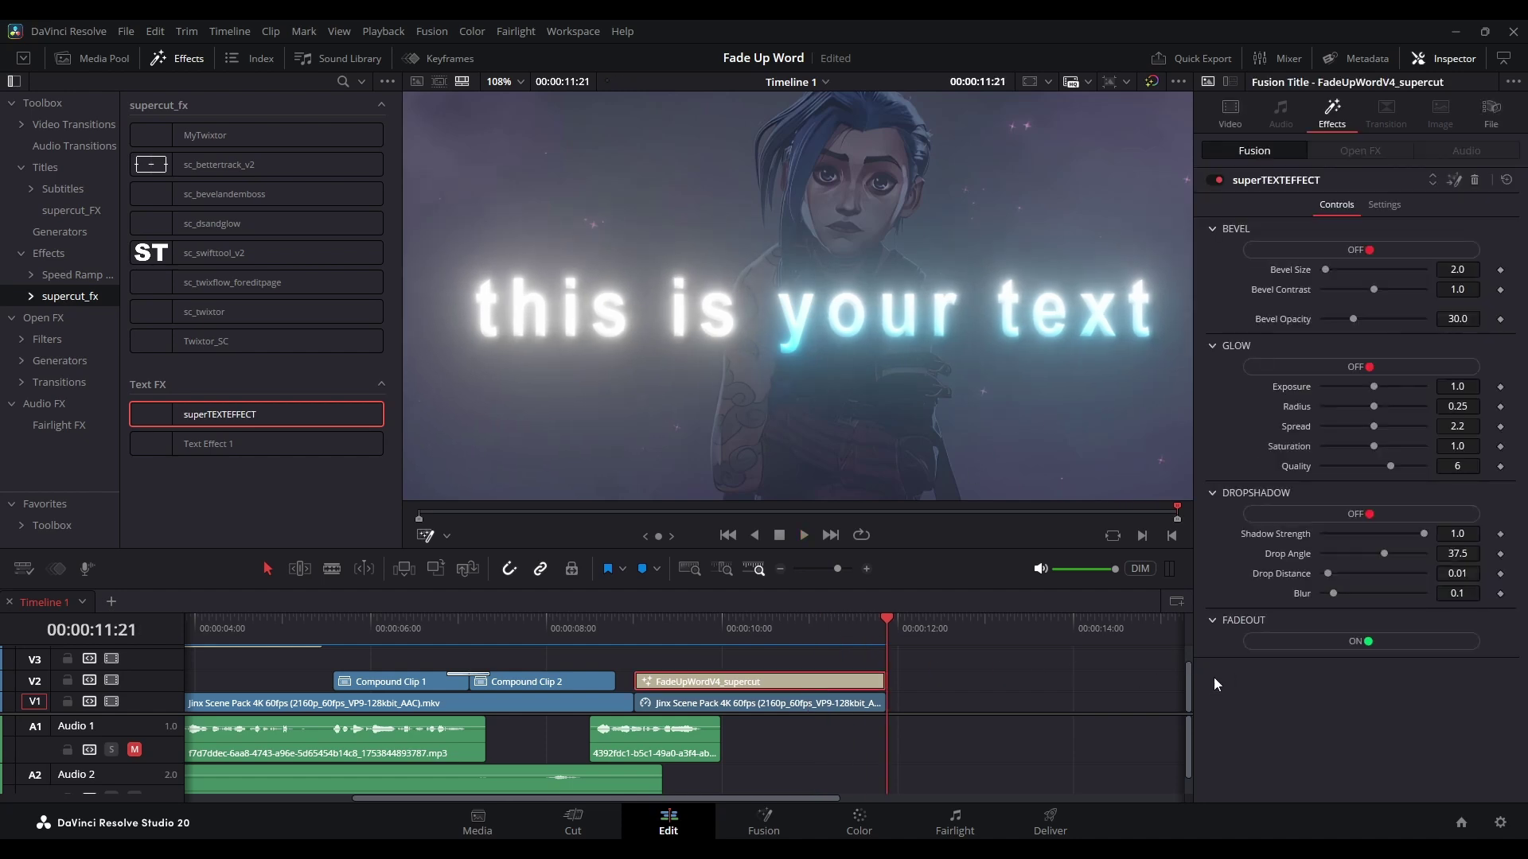
pyautogui.click(1347, 647)
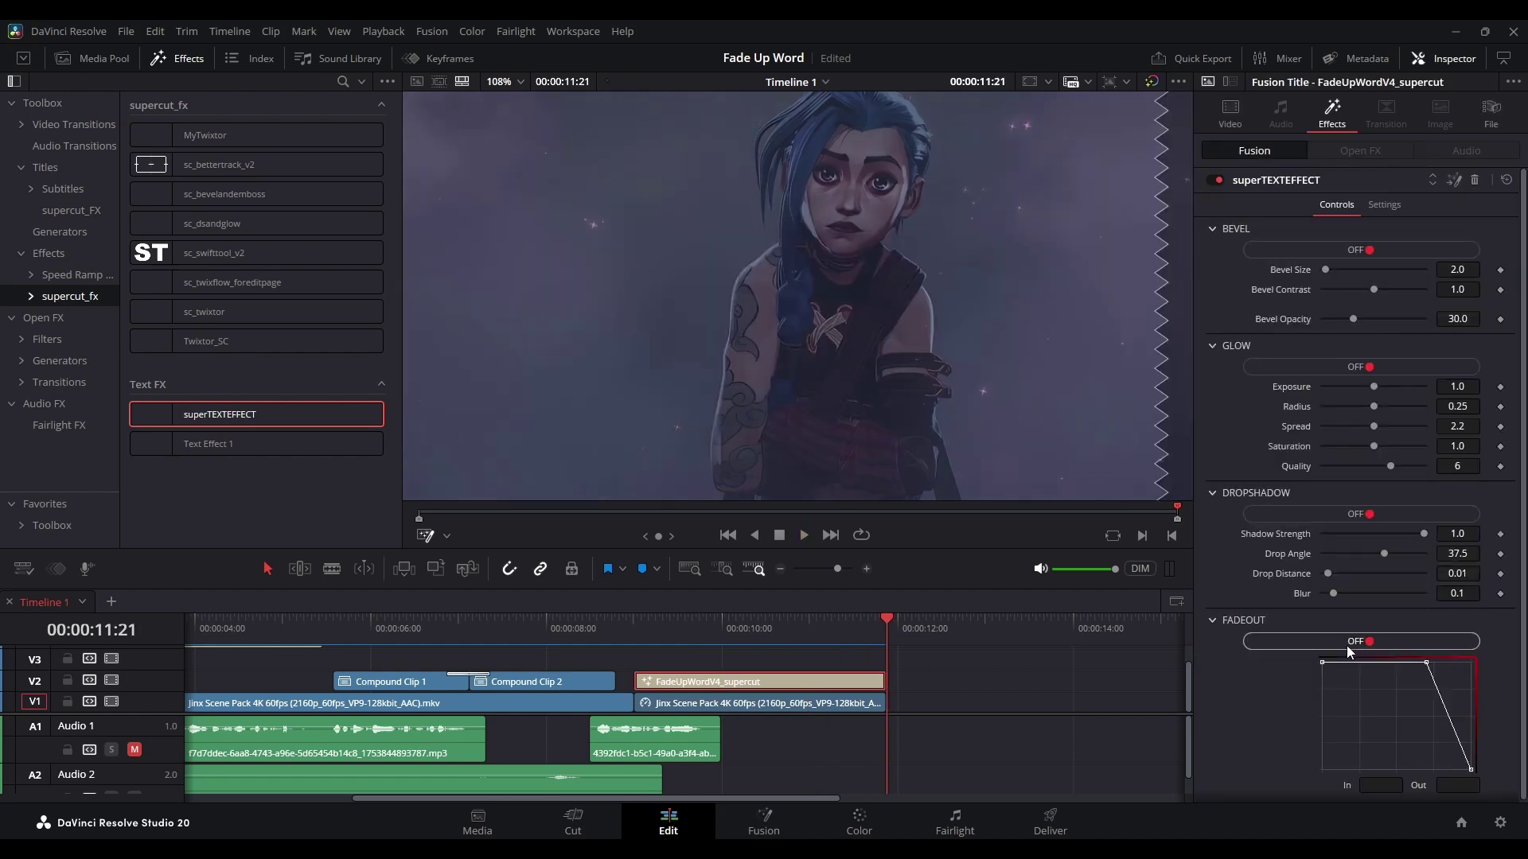